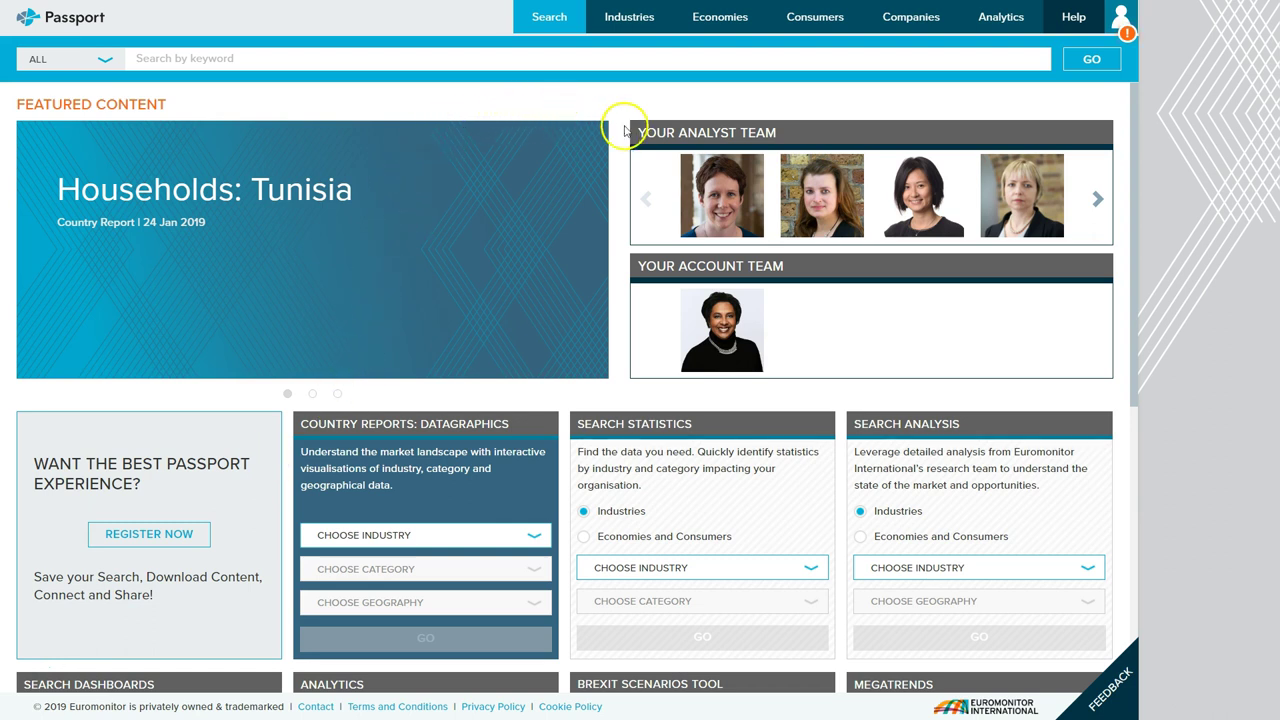
# Open the Income and Expenditure page for consumers and search its statistics for Consumer Expenditure by Category
pyautogui.click(818, 18)
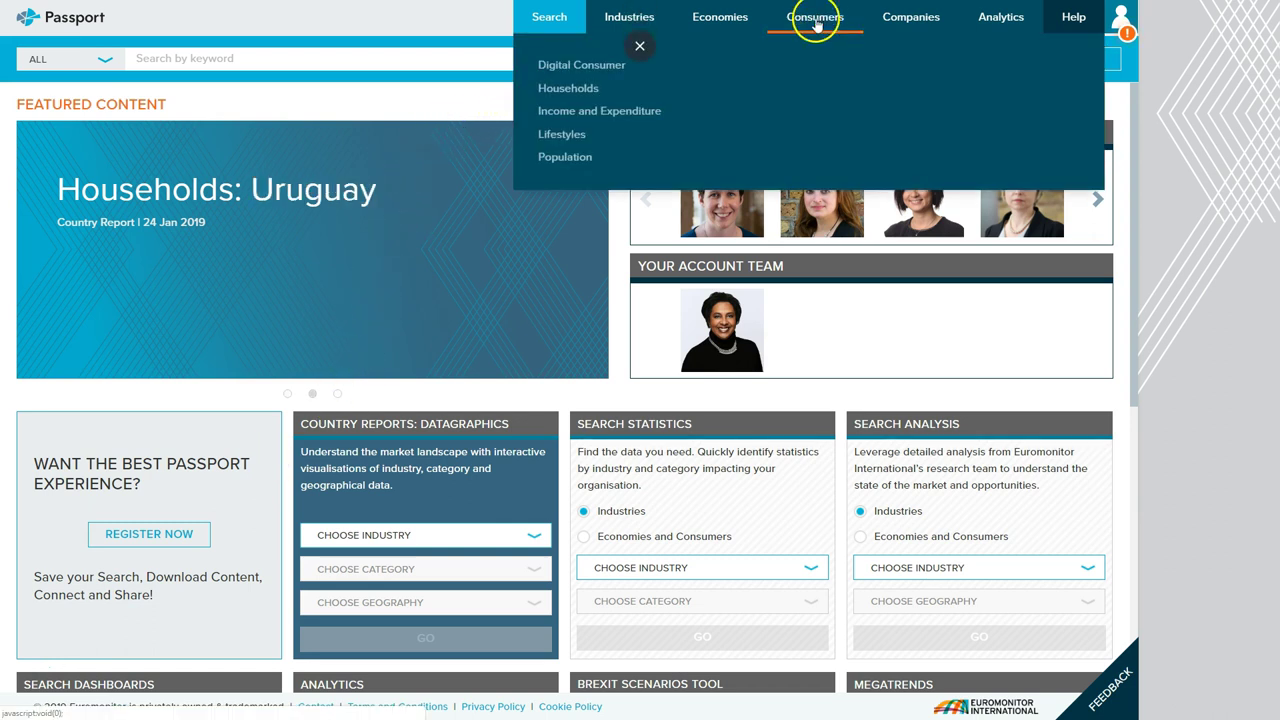
pyautogui.click(624, 120)
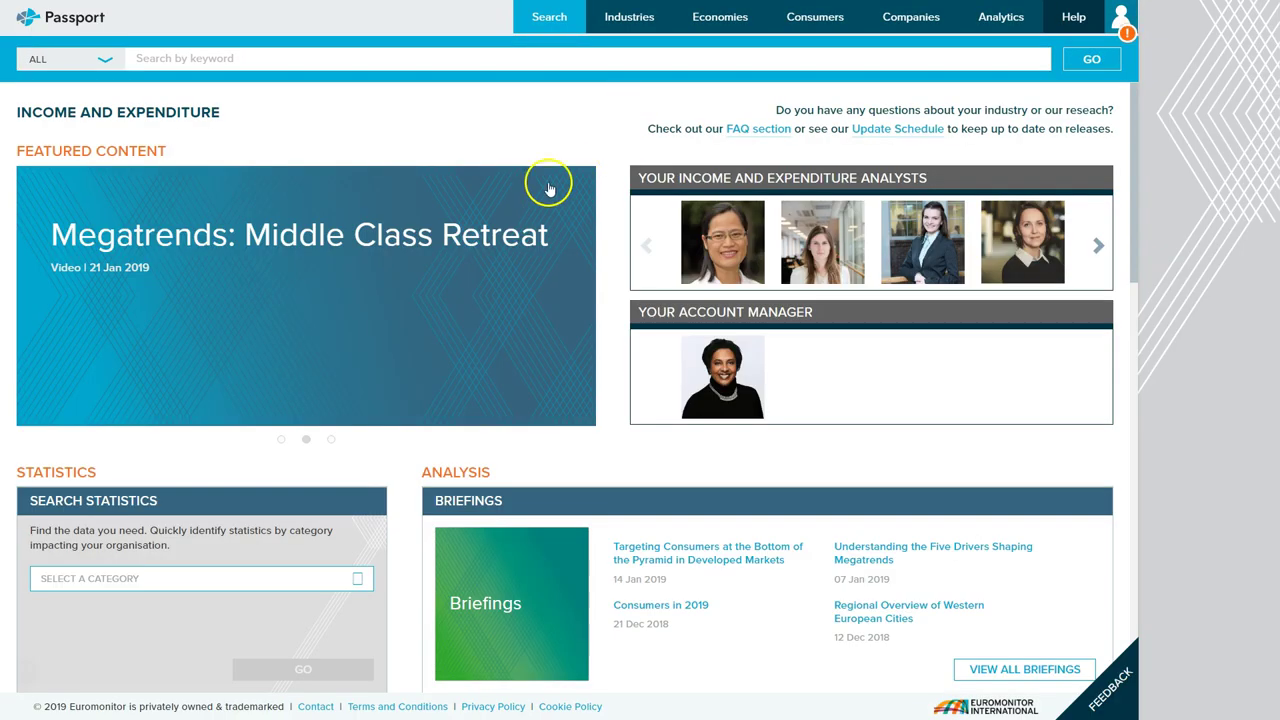
pyautogui.scroll(-1, 245, 158)
pyautogui.scroll(-1, 255, 248)
pyautogui.scroll(-1, 266, 310)
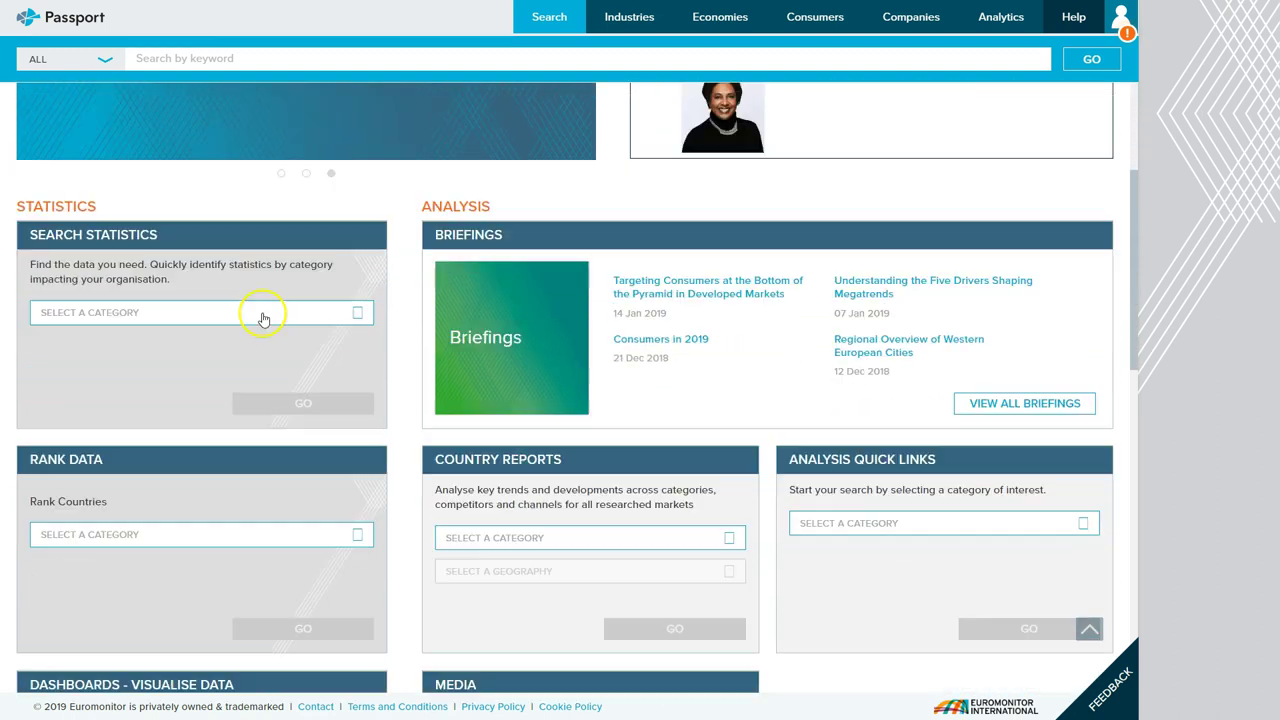
pyautogui.click(359, 313)
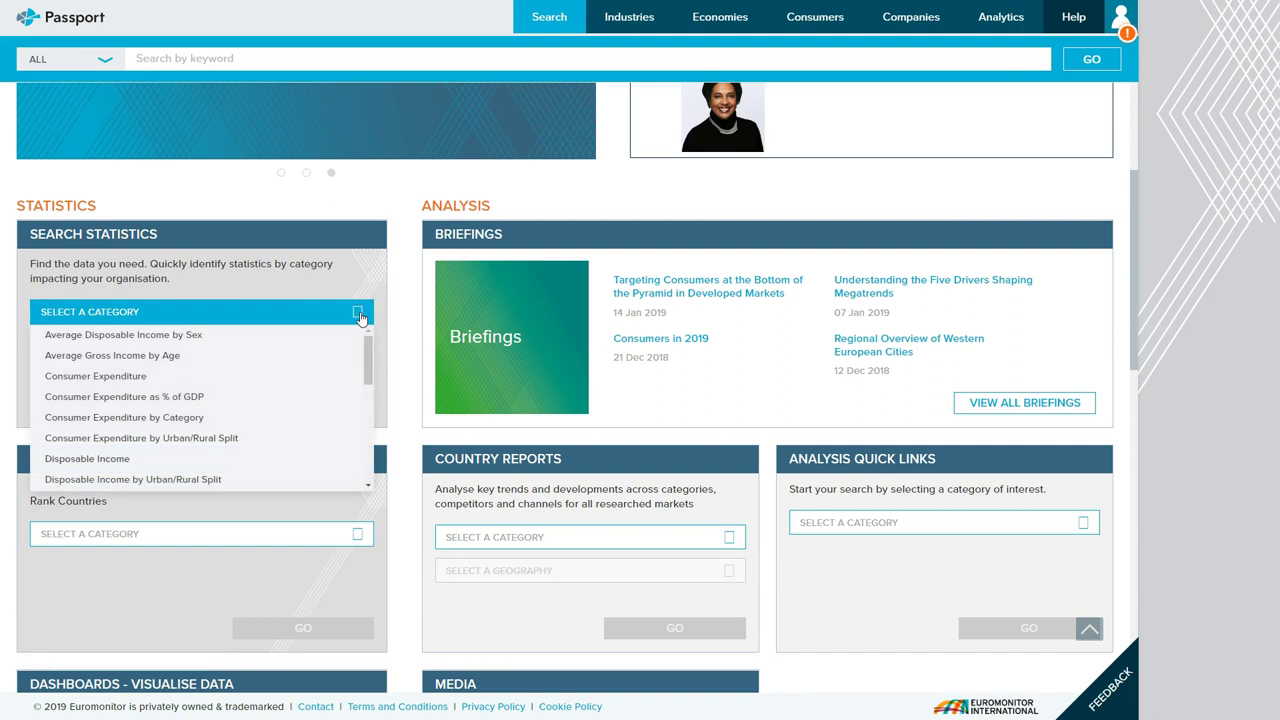
pyautogui.click(168, 418)
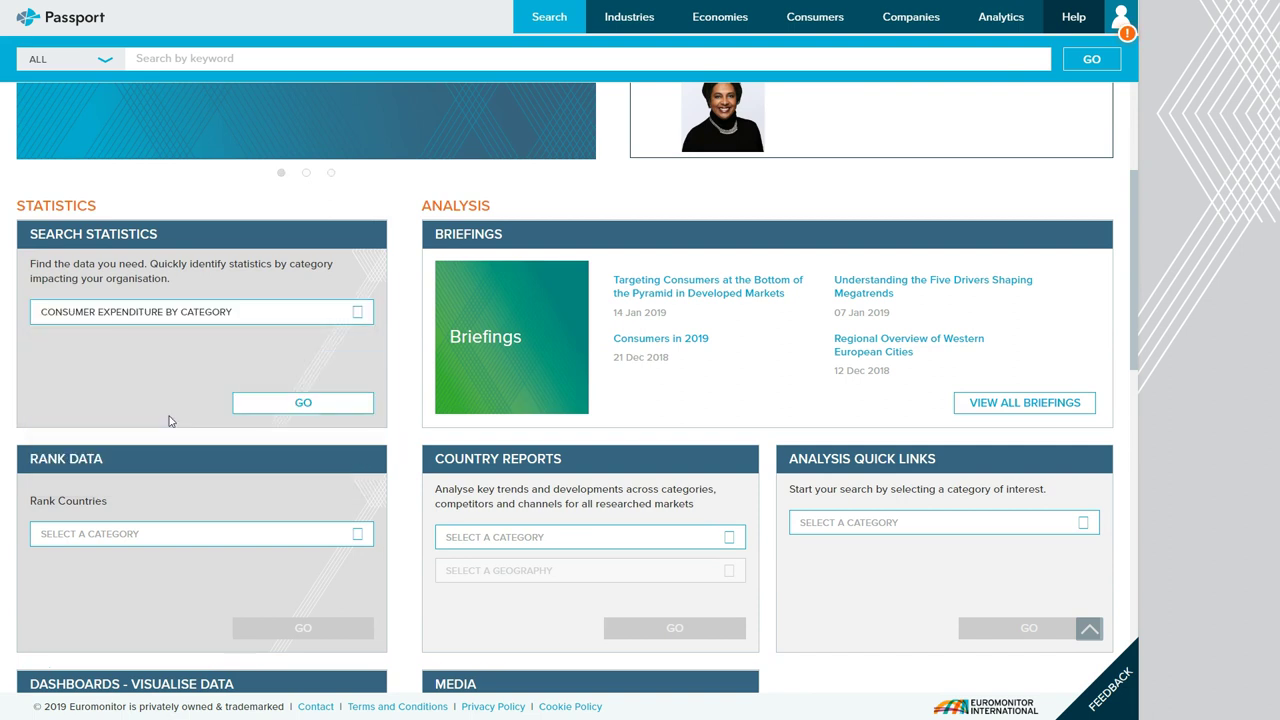
pyautogui.click(312, 403)
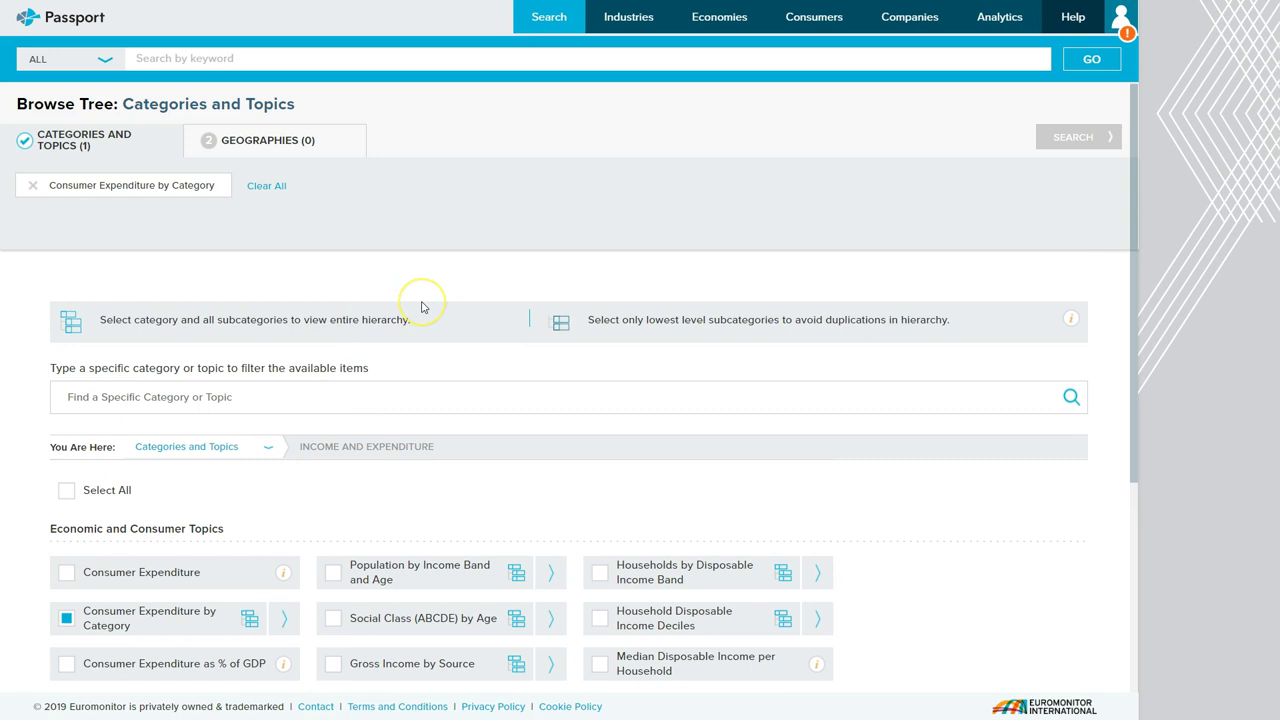
# Expand Consumer Expenditure by Category in the topic tree to list its subcategories
pyautogui.scroll(-2, 421, 307)
pyautogui.scroll(-1, 421, 307)
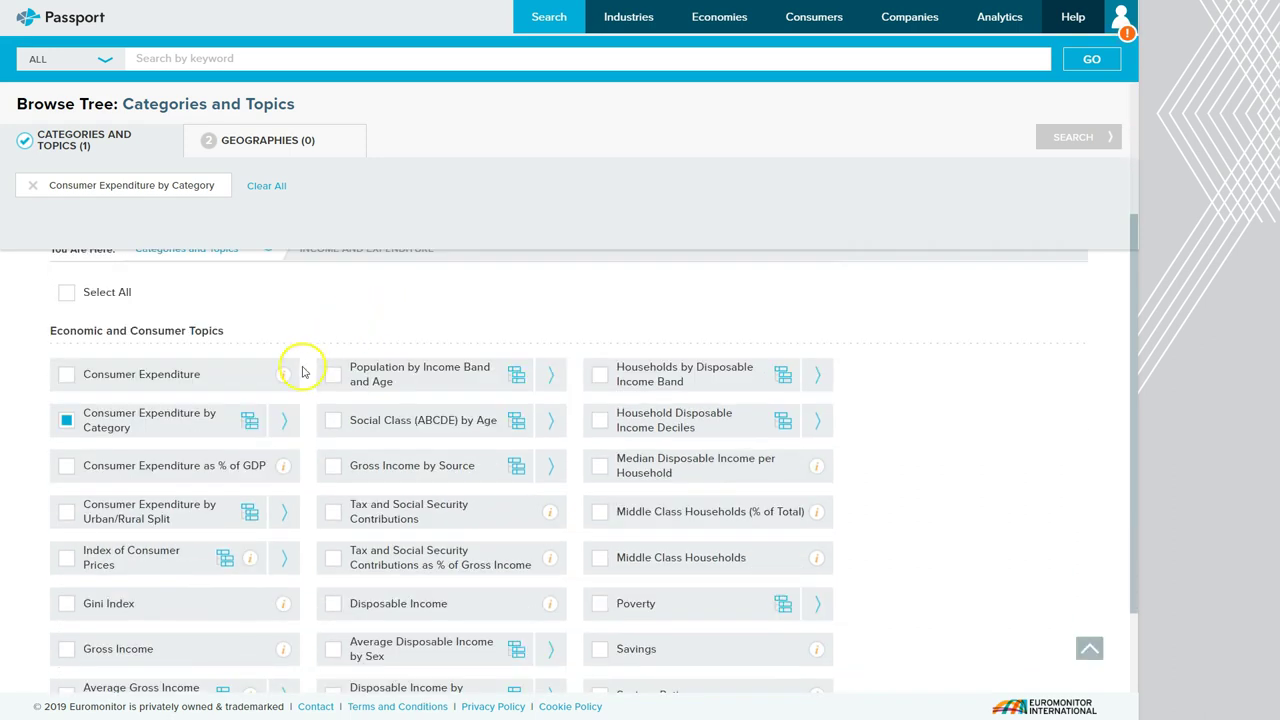
pyautogui.click(285, 422)
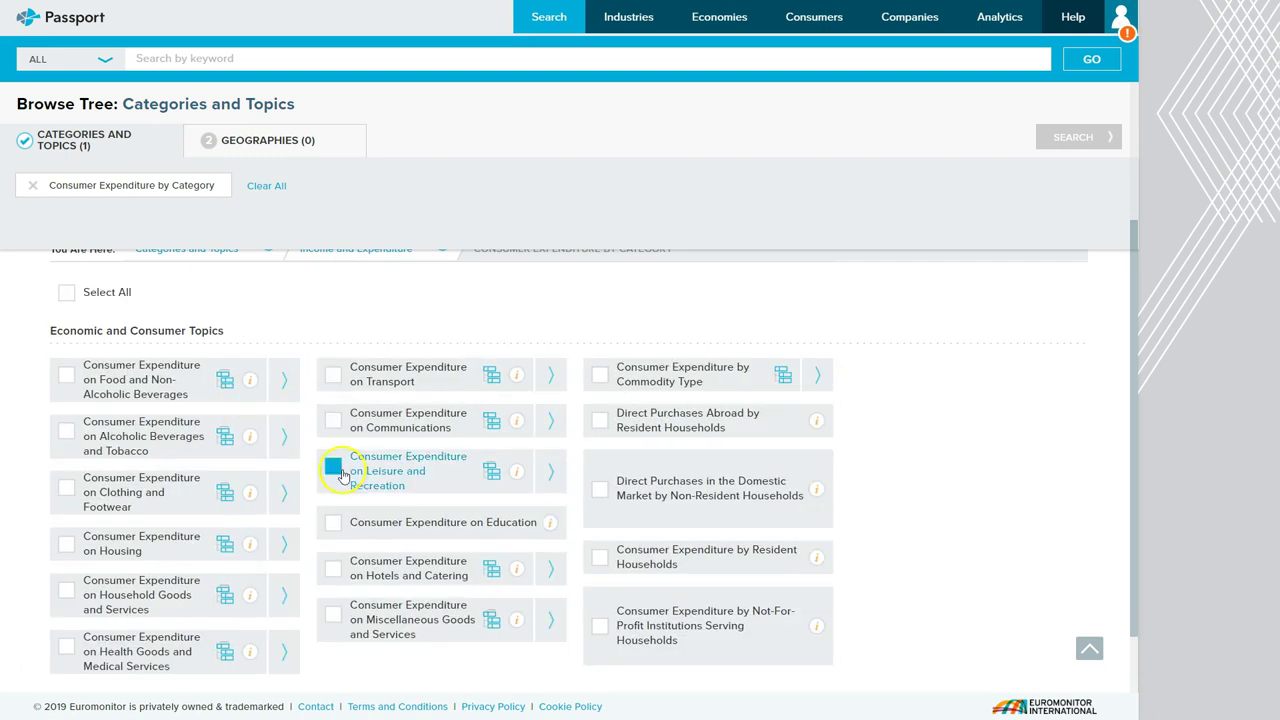
# Look through the consumer expenditure subcategories, such as clothing, household goods, hotels and catering, and leisure and recreation
pyautogui.click(127, 510)
pyautogui.click(118, 505)
pyautogui.click(130, 595)
pyautogui.click(130, 622)
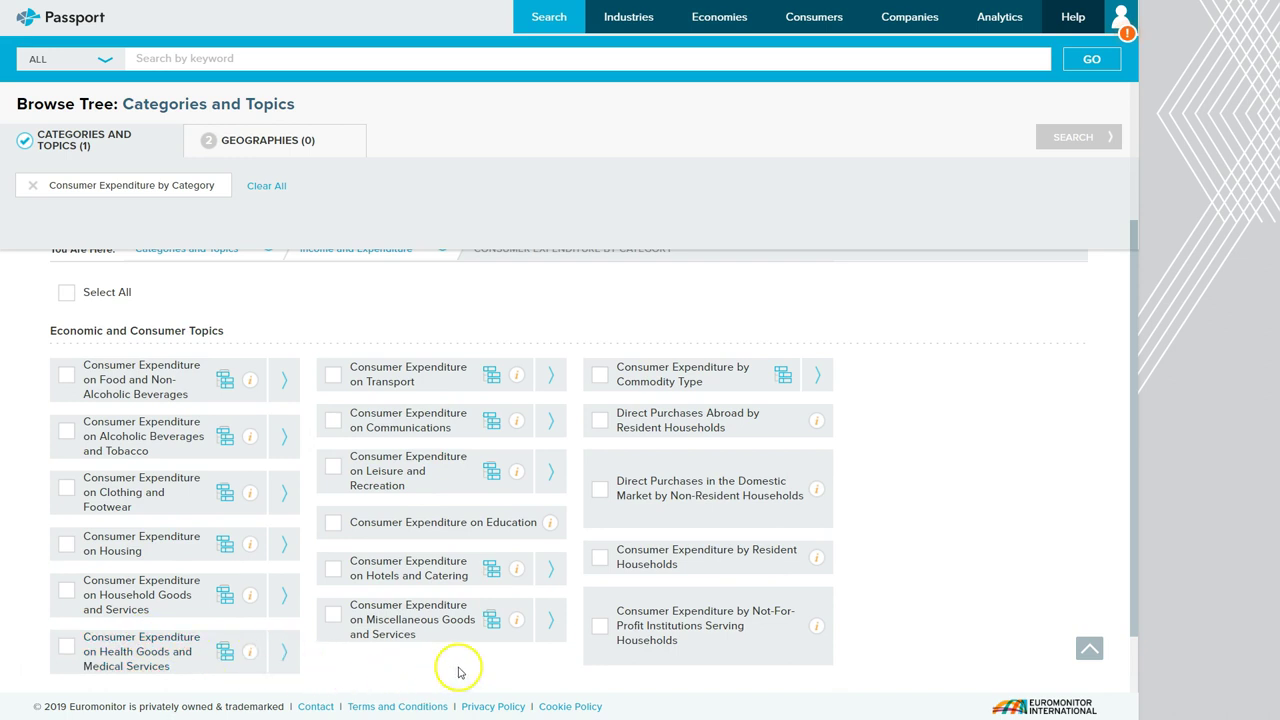
pyautogui.click(670, 628)
pyautogui.click(670, 628)
pyautogui.click(363, 565)
pyautogui.click(363, 565)
pyautogui.click(363, 471)
pyautogui.click(388, 490)
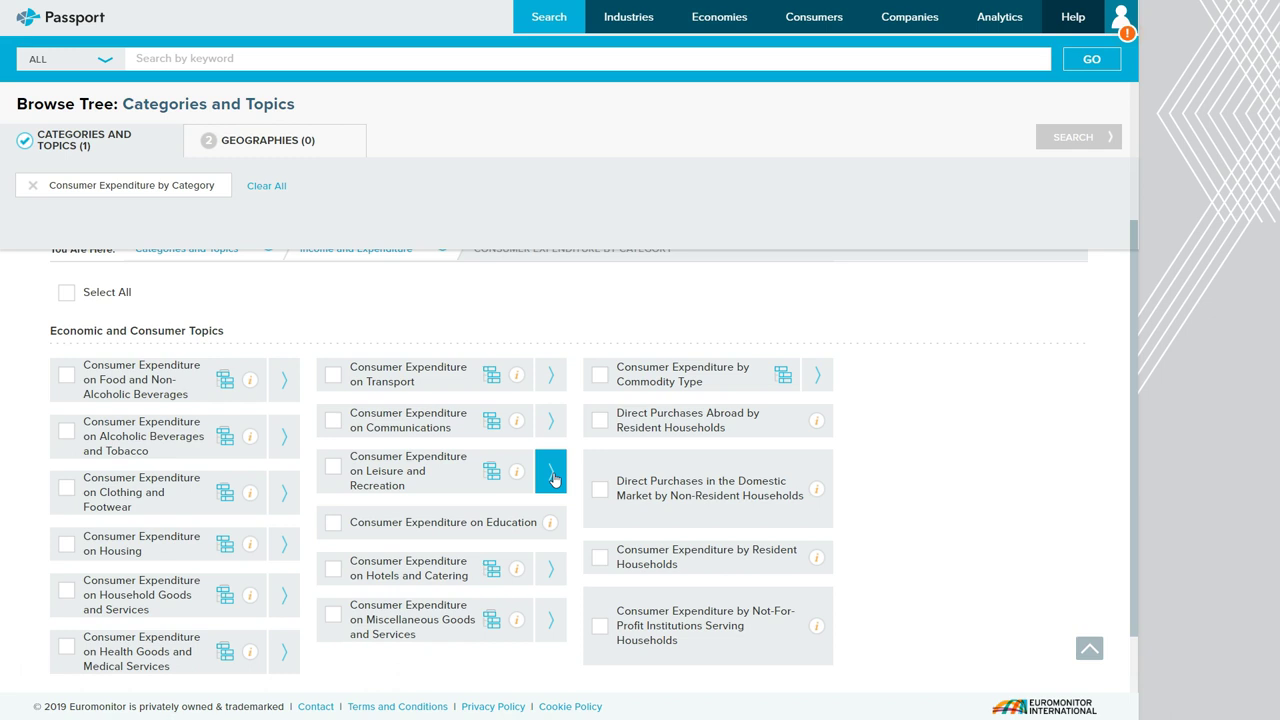
pyautogui.click(446, 474)
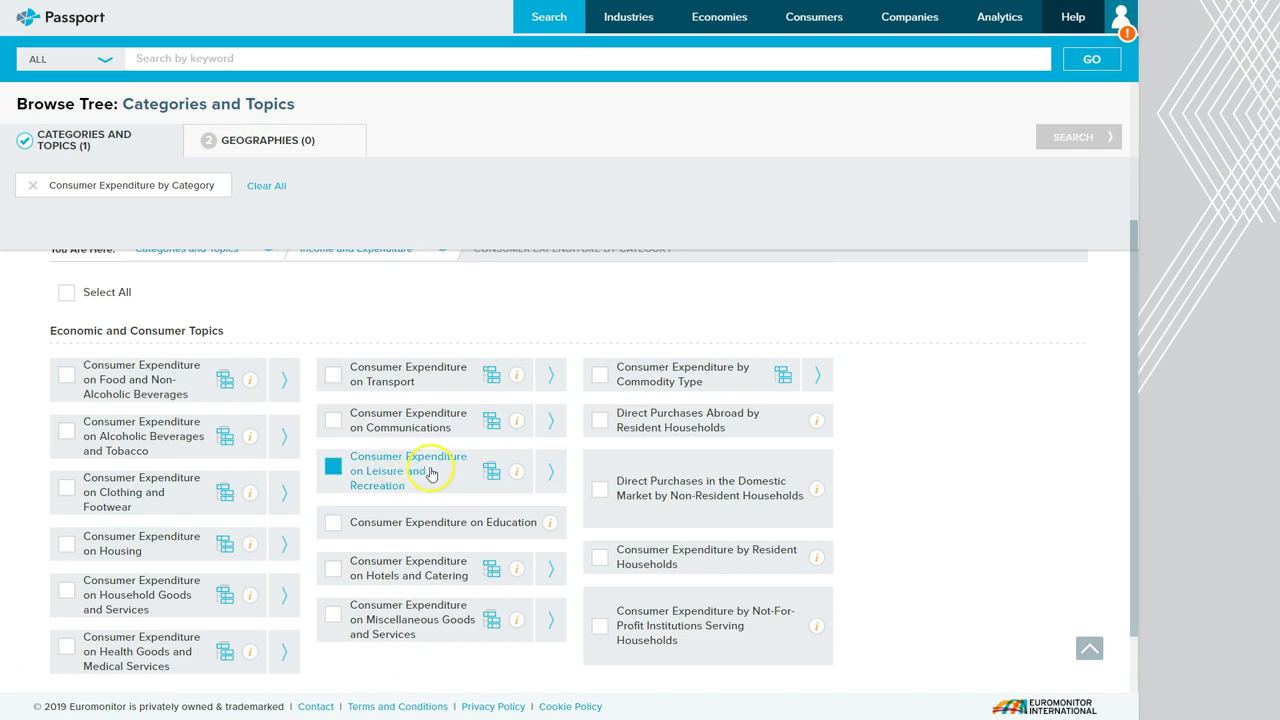
pyautogui.click(440, 474)
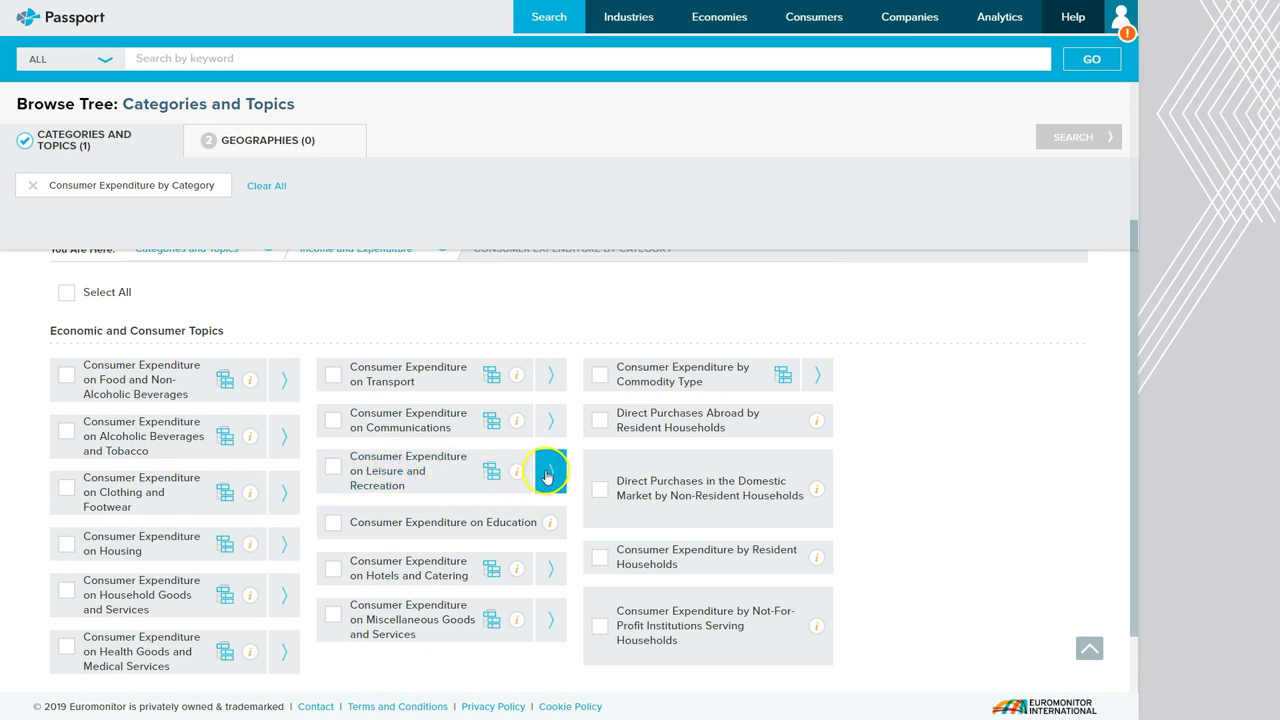
# Under Leisure and Recreation, select Other Major Durables For Recreation and Culture and remove Consumer Expenditure by Category from the selection
pyautogui.click(547, 474)
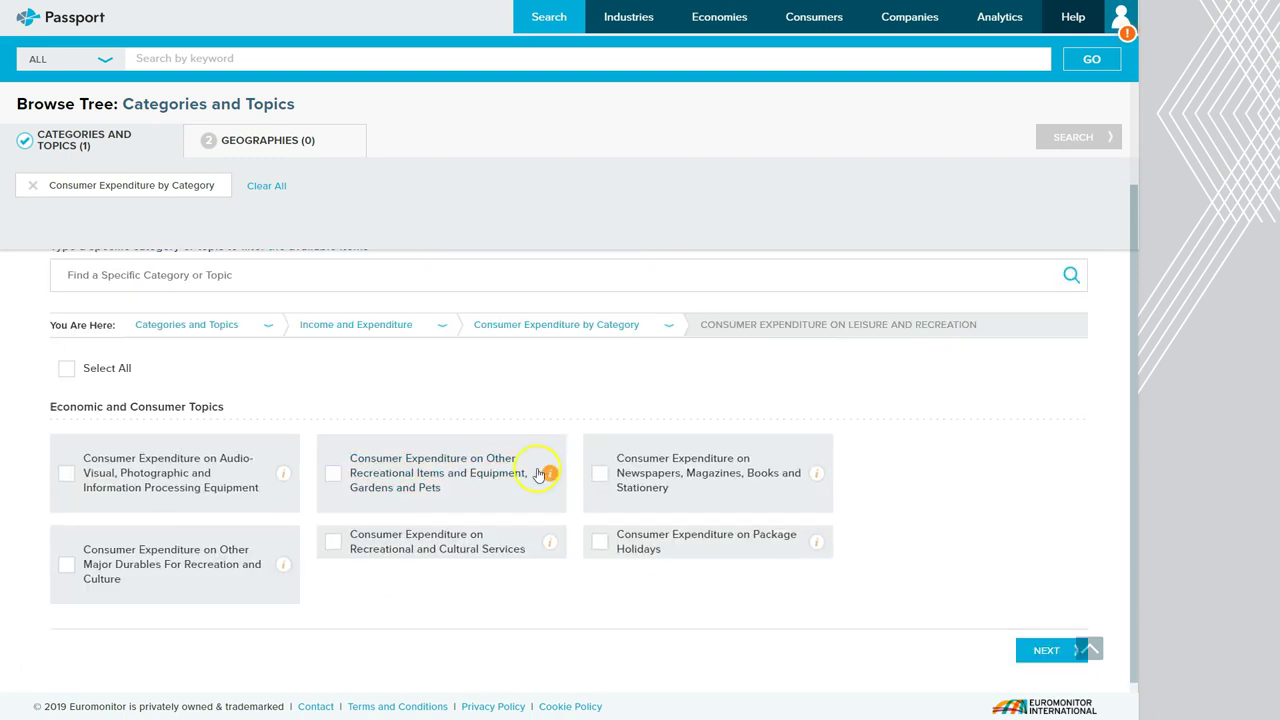
pyautogui.click(330, 455)
pyautogui.click(330, 455)
pyautogui.click(155, 562)
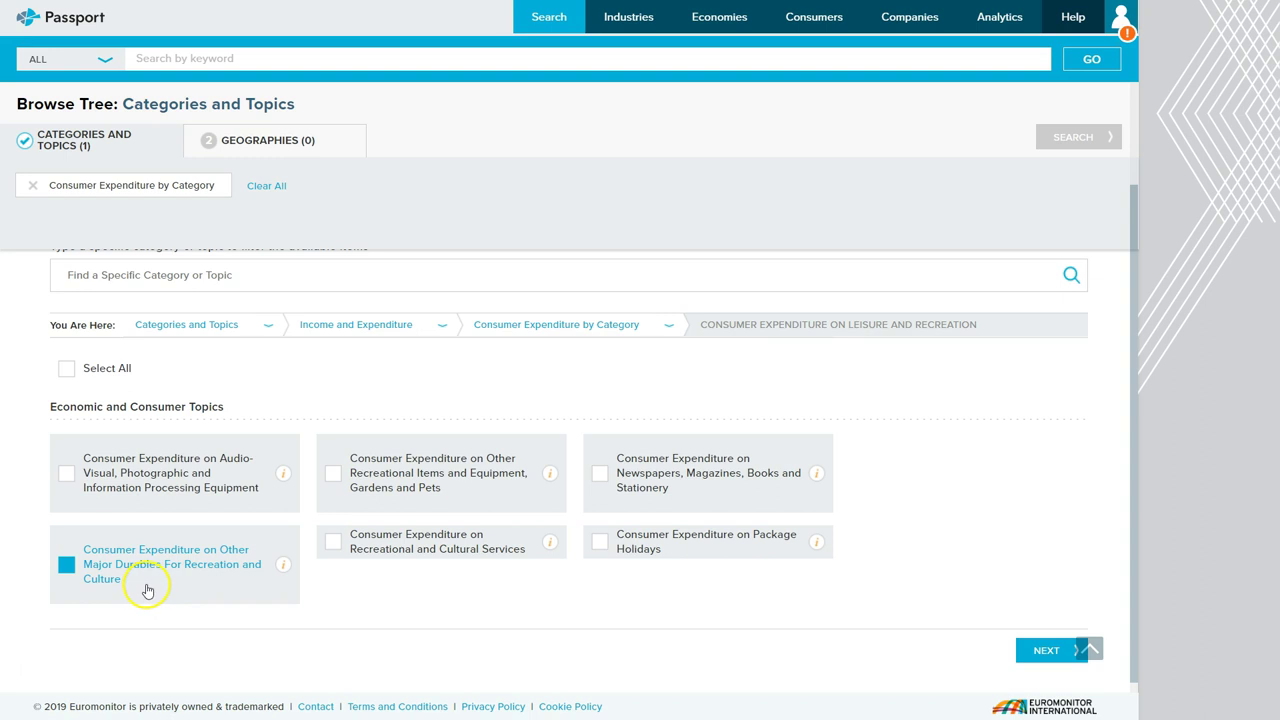
pyautogui.click(200, 588)
pyautogui.click(66, 568)
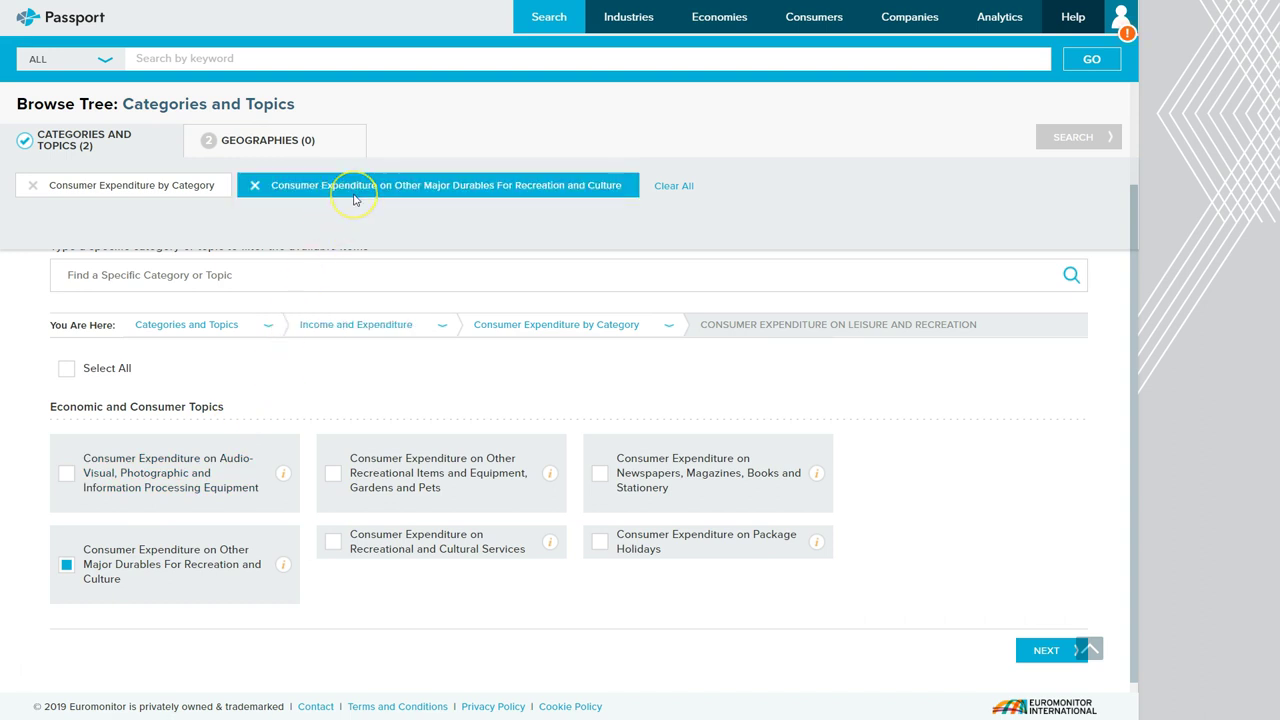
pyautogui.click(32, 188)
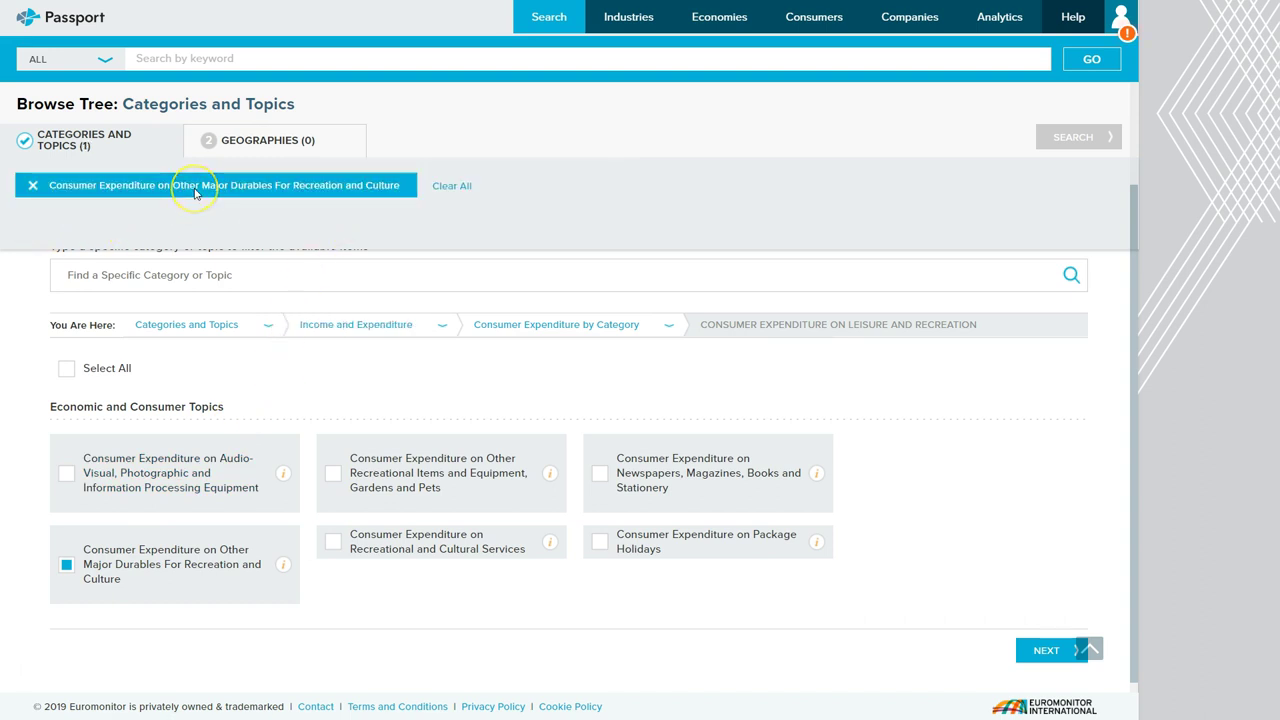
# Read the full definition of Consumer Expenditure on Other Major Durables For Recreation and Culture, including its exclusions, and close it
pyautogui.click(284, 569)
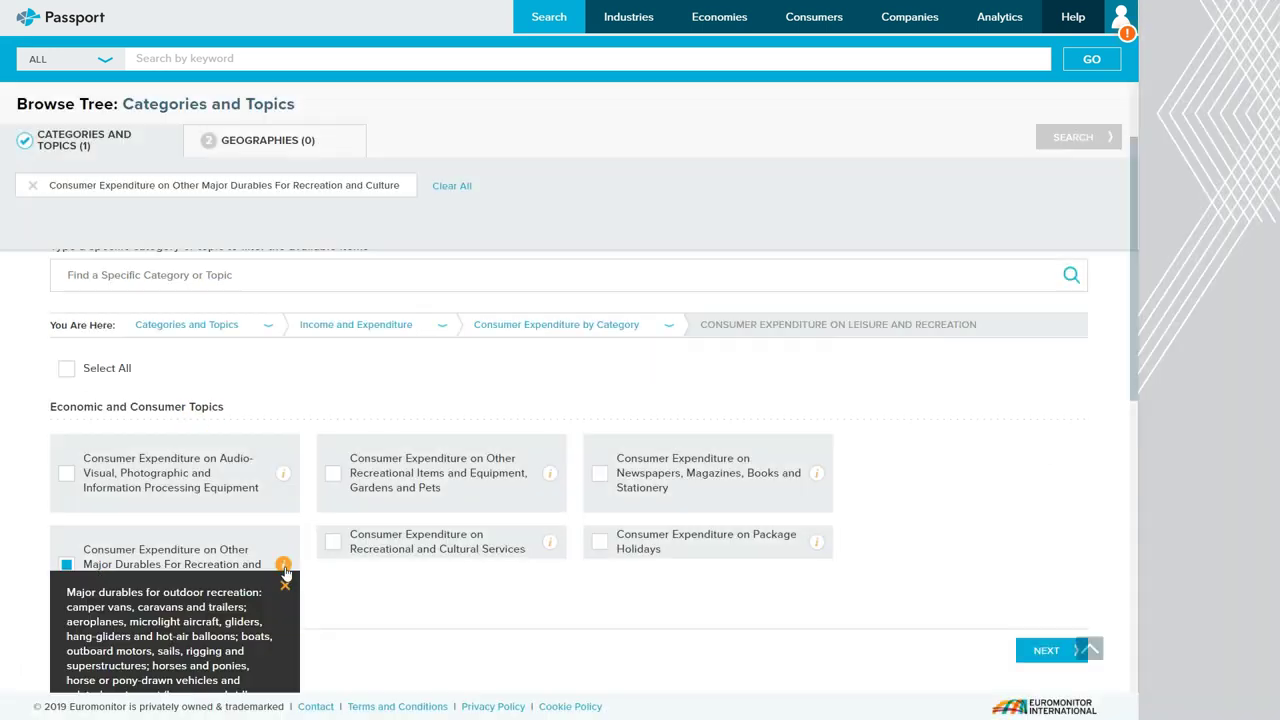
pyautogui.scroll(-2, 428, 450)
pyautogui.scroll(-2, 428, 450)
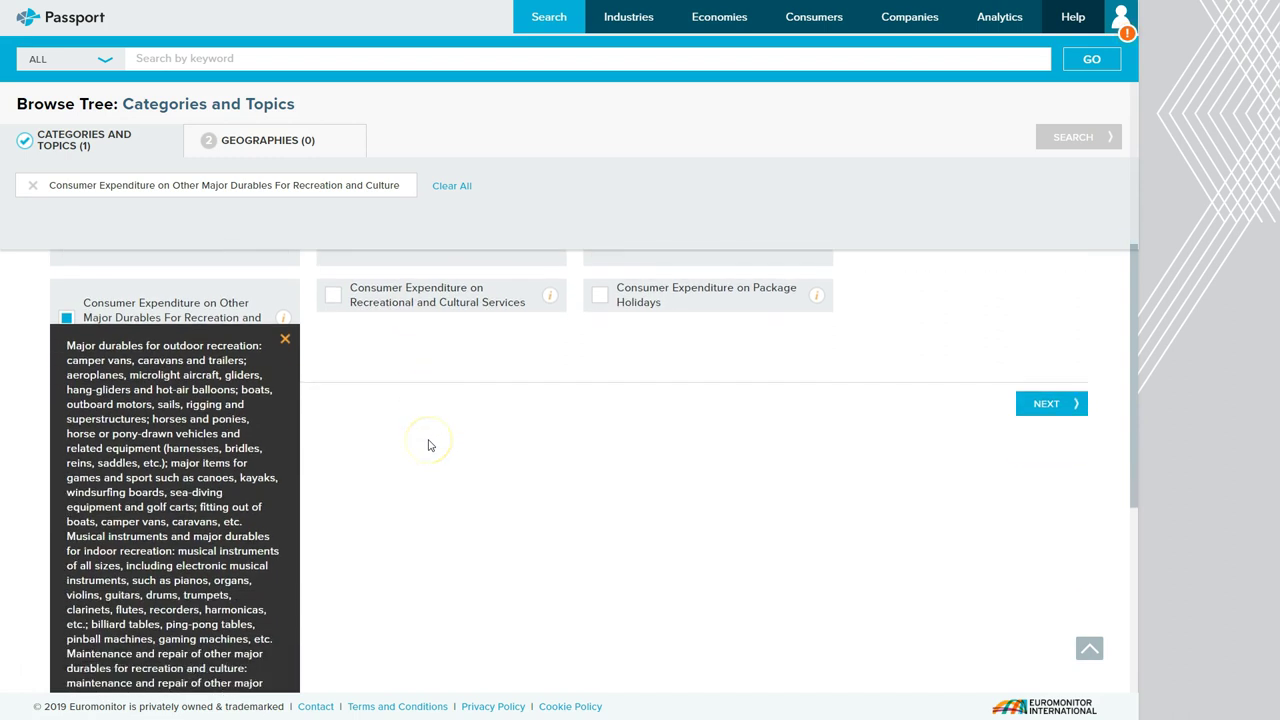
pyautogui.scroll(-1, 428, 445)
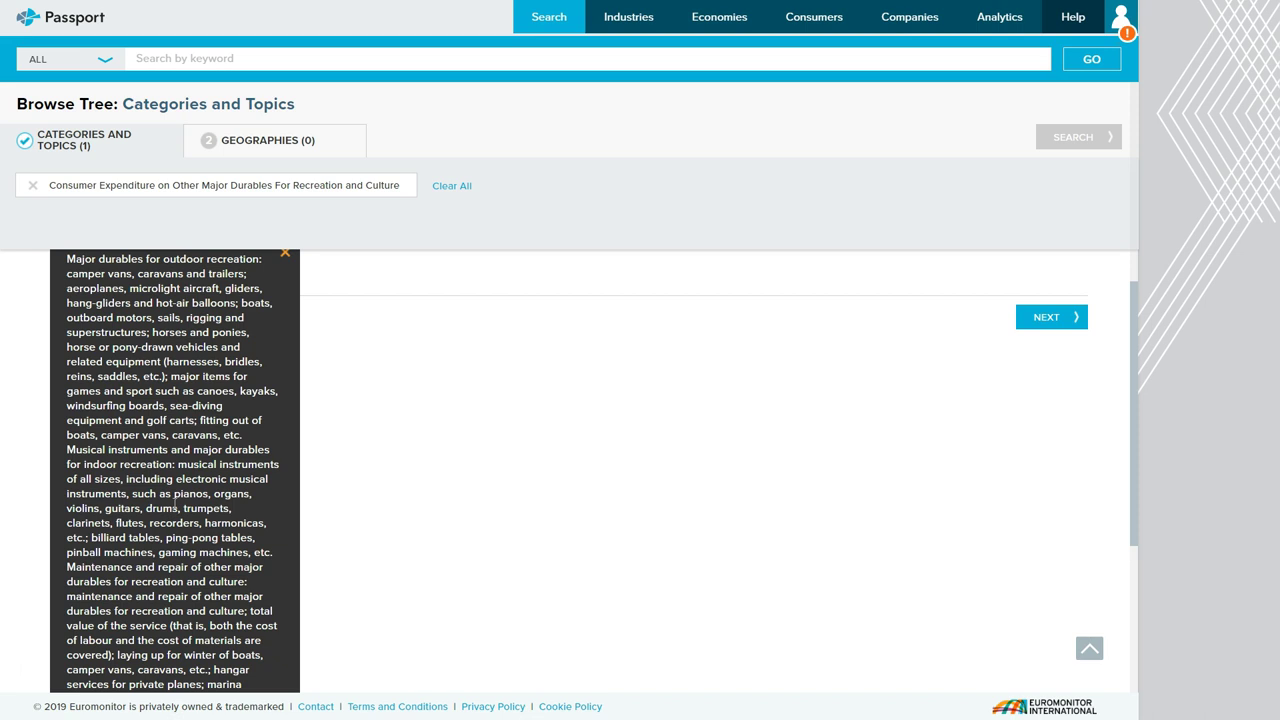
pyautogui.scroll(-1, 180, 490)
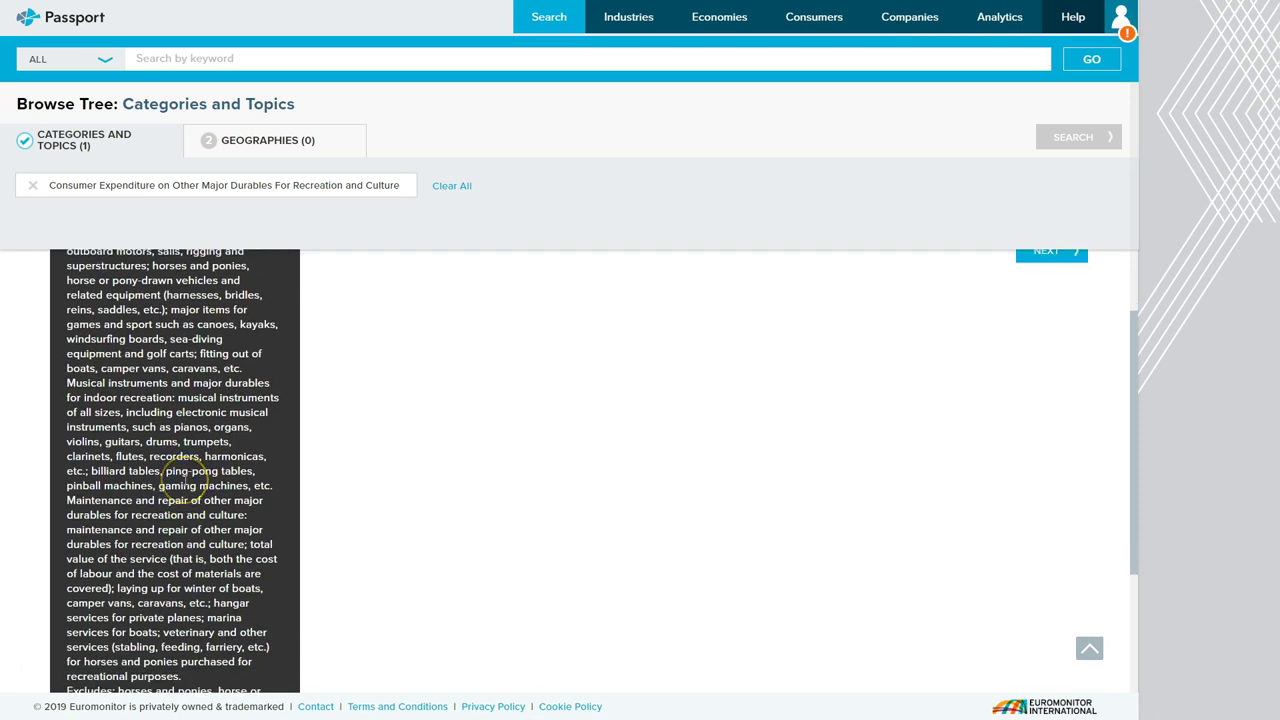
pyautogui.scroll(-1, 185, 482)
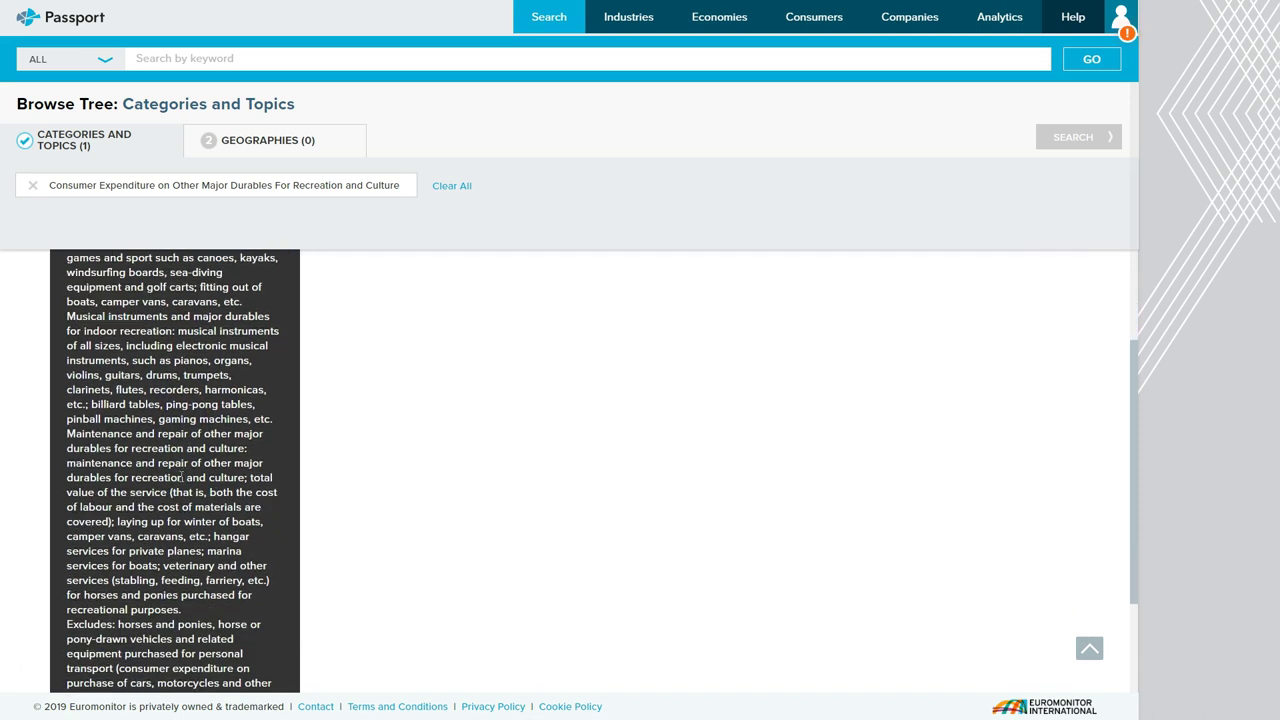
pyautogui.scroll(-2, 181, 477)
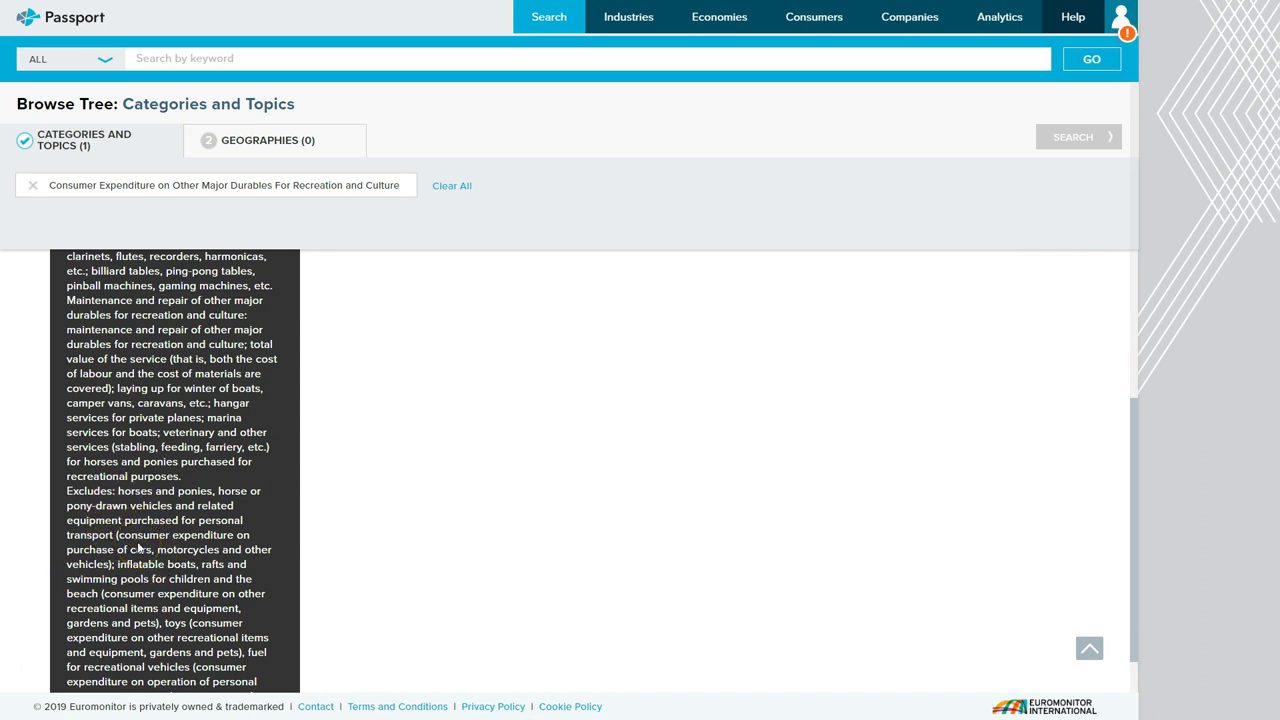
pyautogui.scroll(-1, 140, 548)
pyautogui.scroll(6, 140, 548)
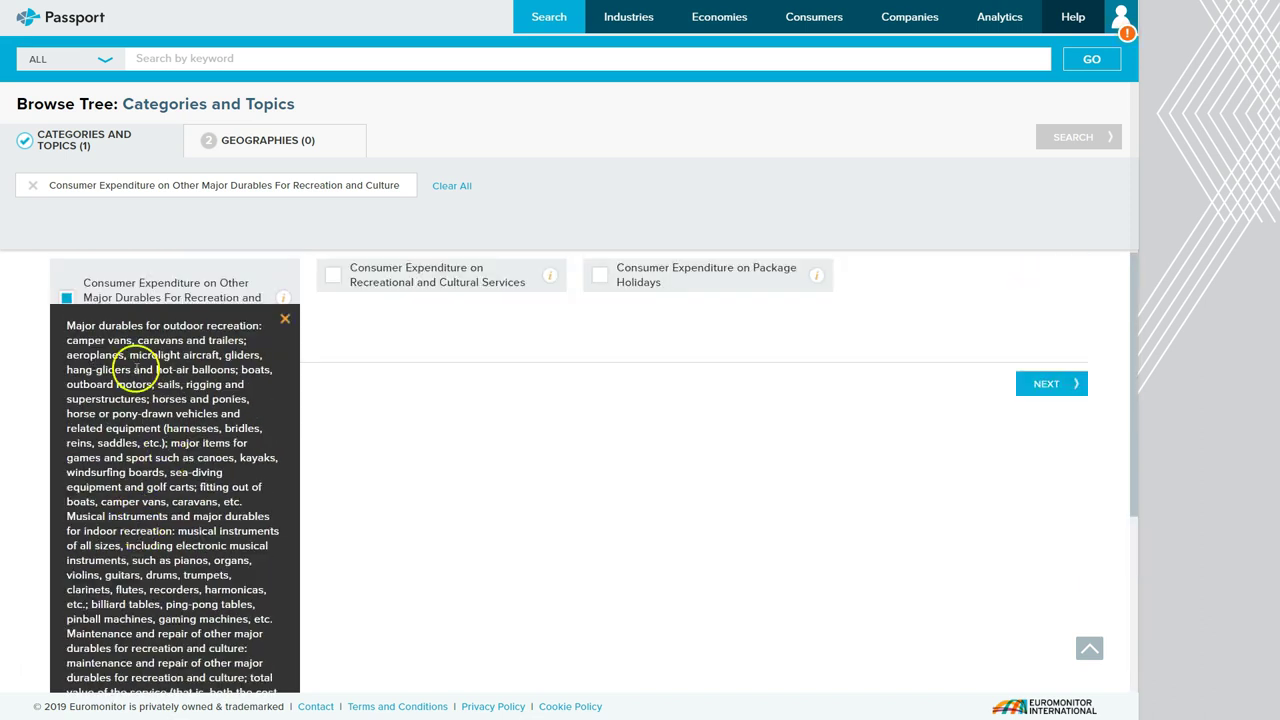
pyautogui.click(285, 320)
# Read the definition of Consumer Expenditure on Recreational and Cultural Services and close it
pyautogui.click(506, 528)
pyautogui.click(547, 531)
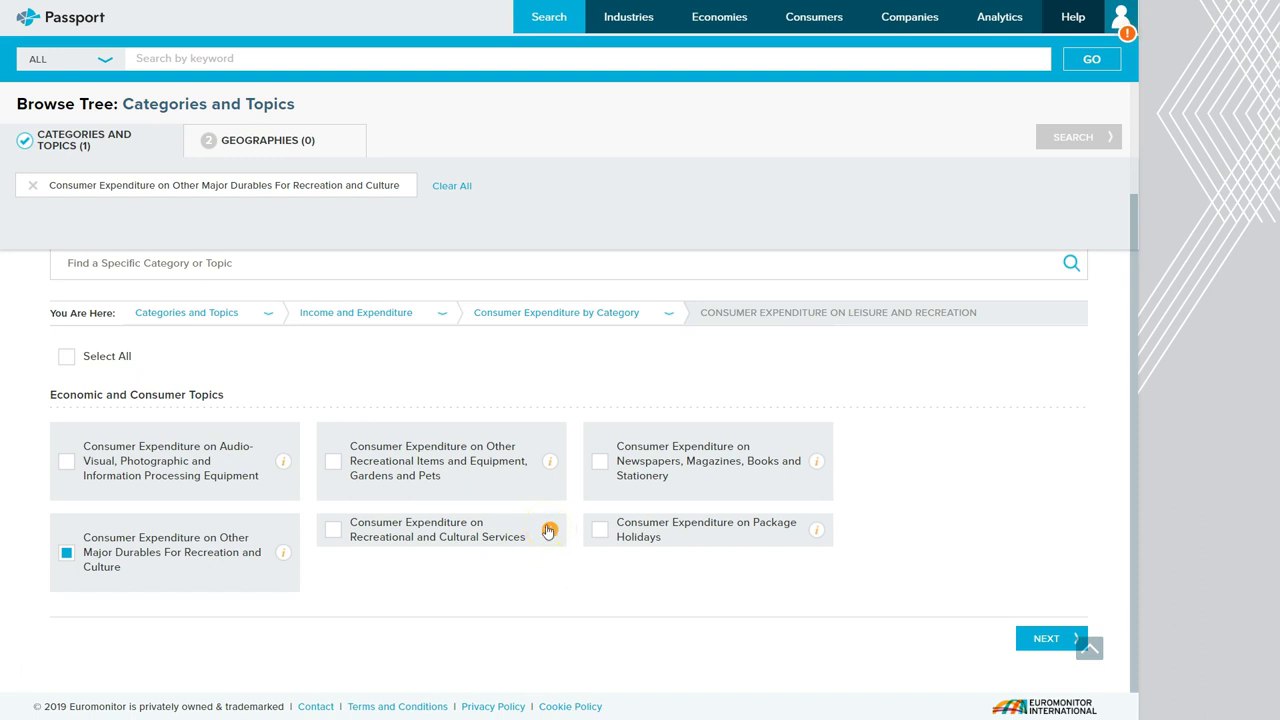
pyautogui.click(423, 529)
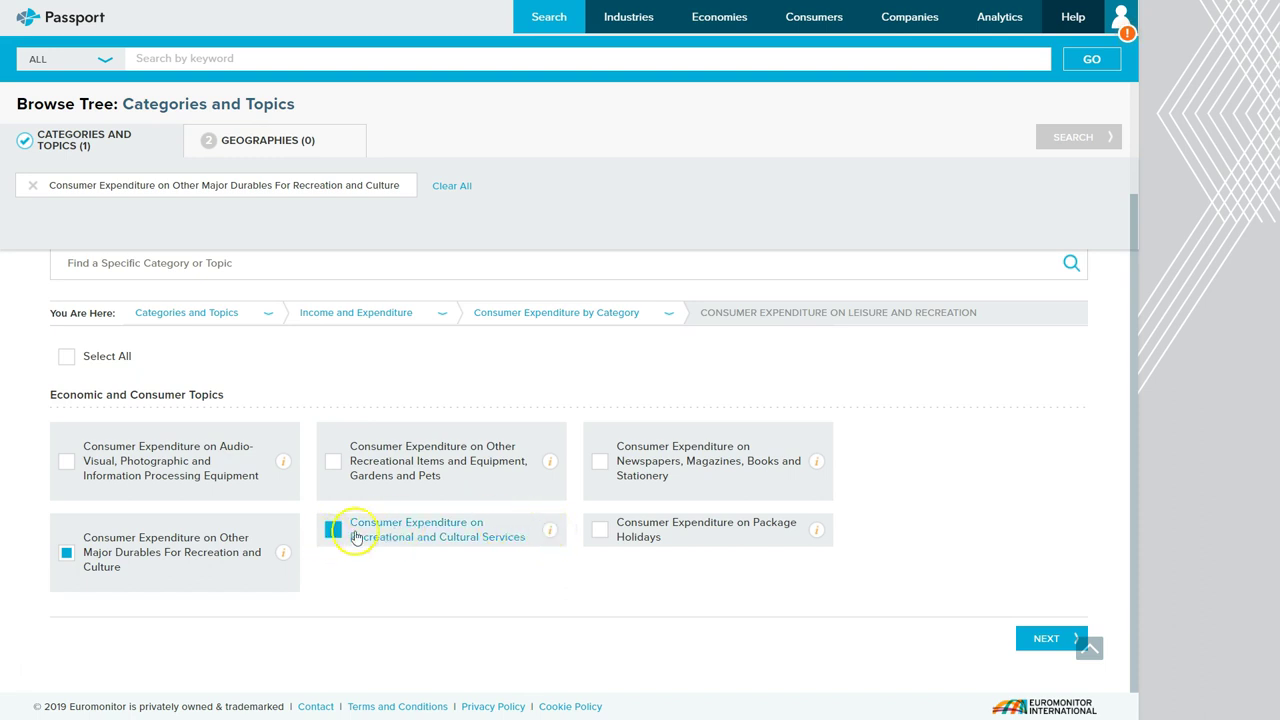
pyautogui.click(549, 530)
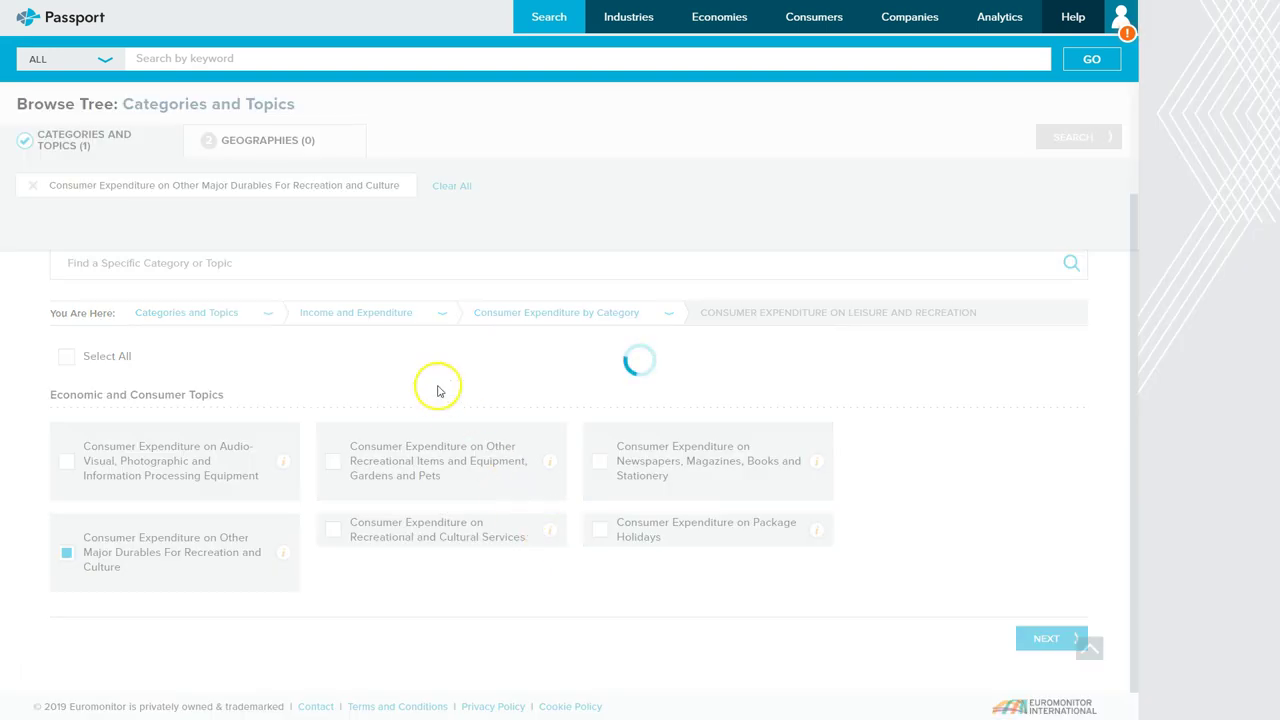
pyautogui.scroll(-1, 397, 333)
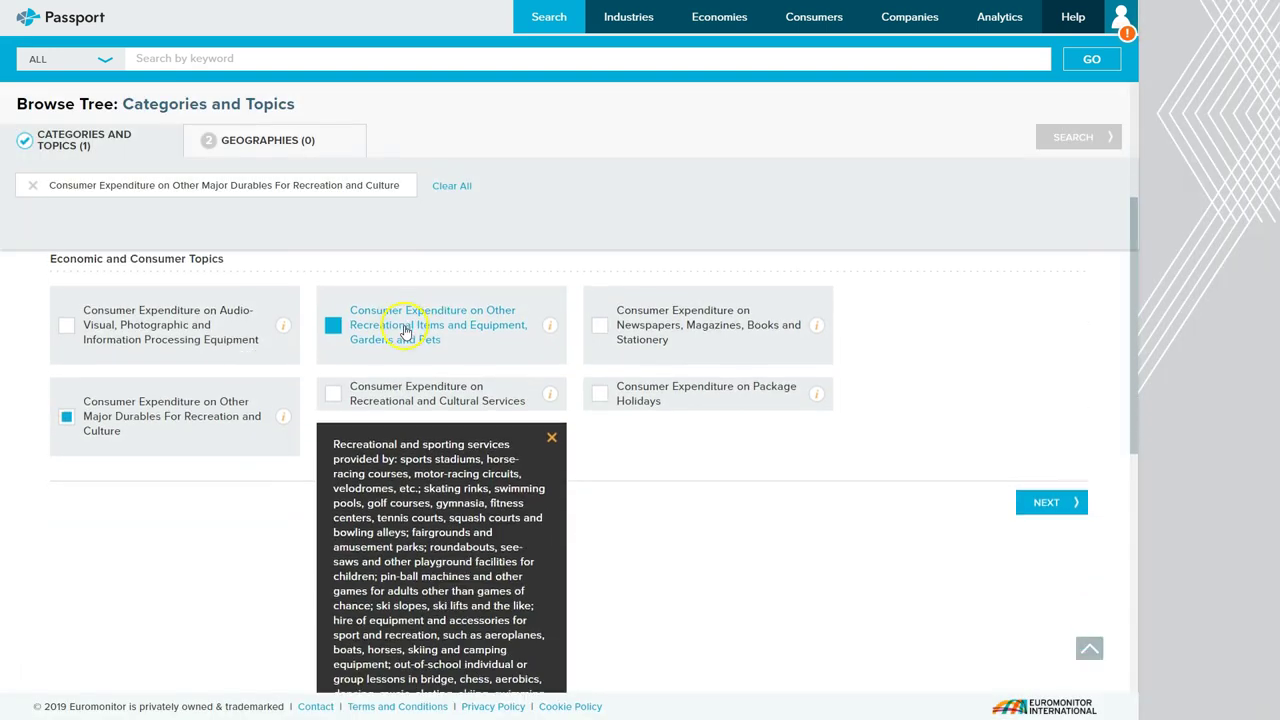
pyautogui.scroll(-2, 403, 327)
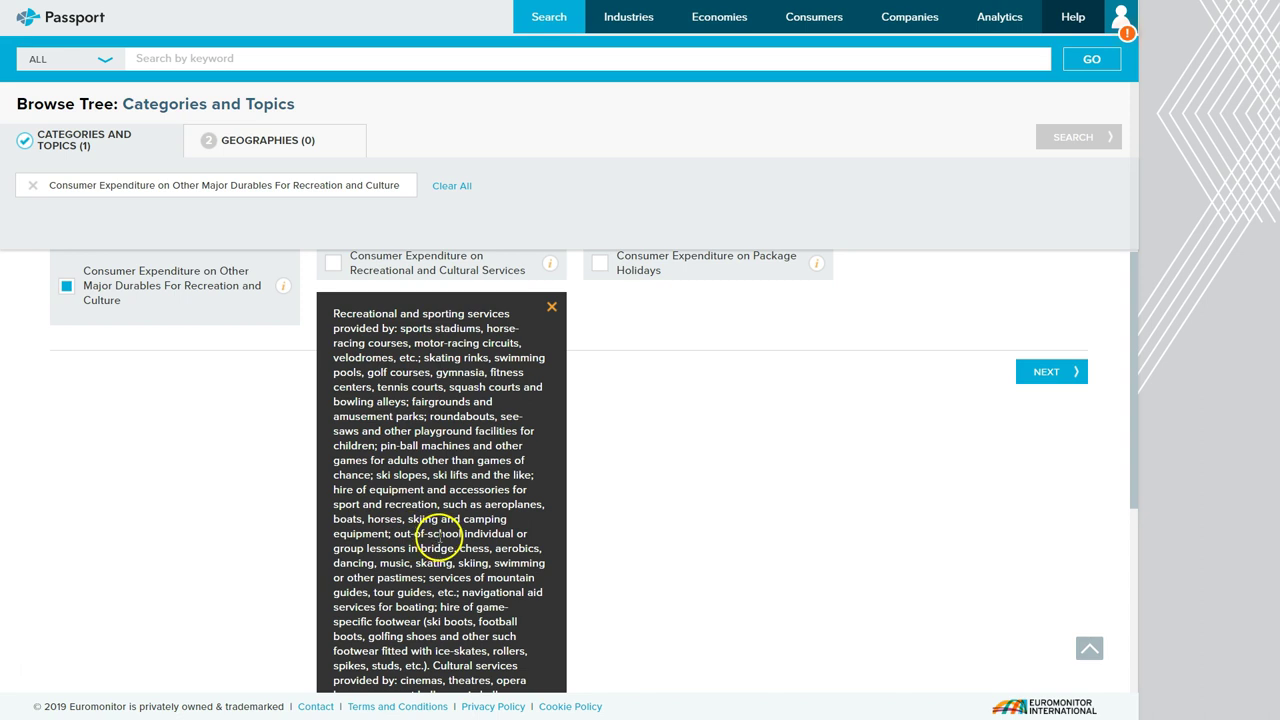
pyautogui.scroll(-1, 440, 535)
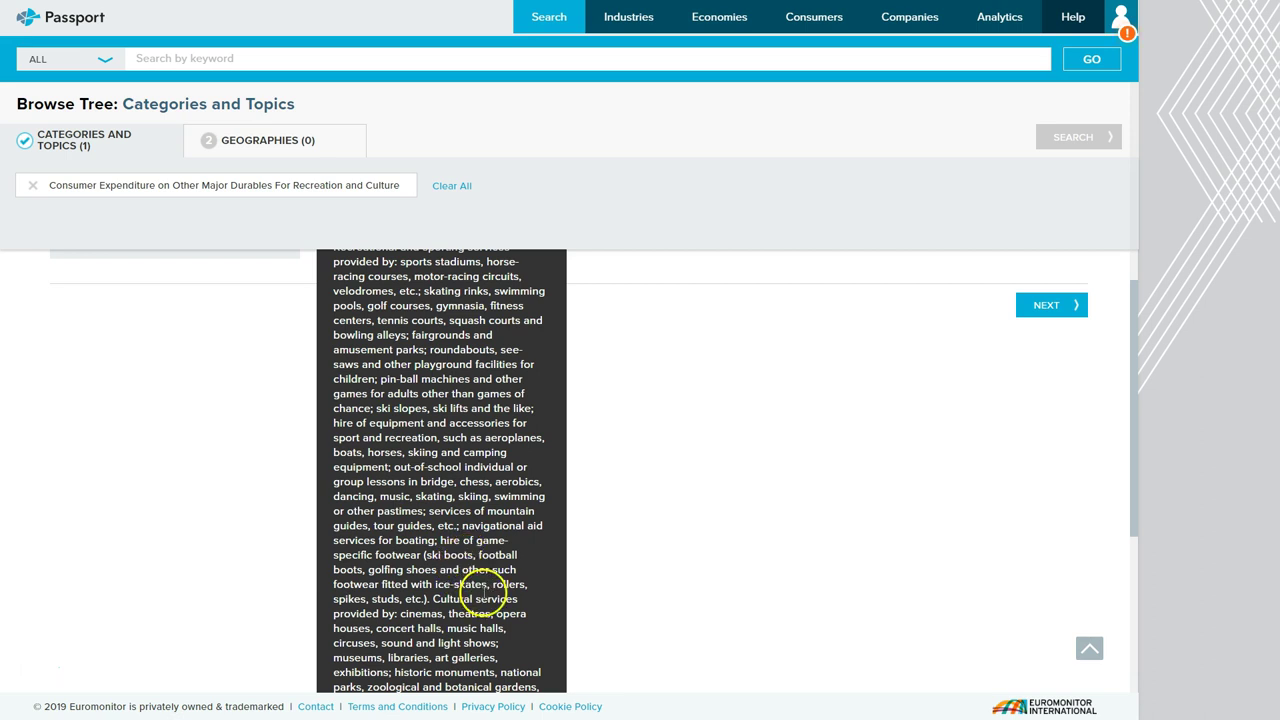
pyautogui.scroll(1, 484, 556)
pyautogui.scroll(1, 540, 470)
pyautogui.scroll(2, 206, 504)
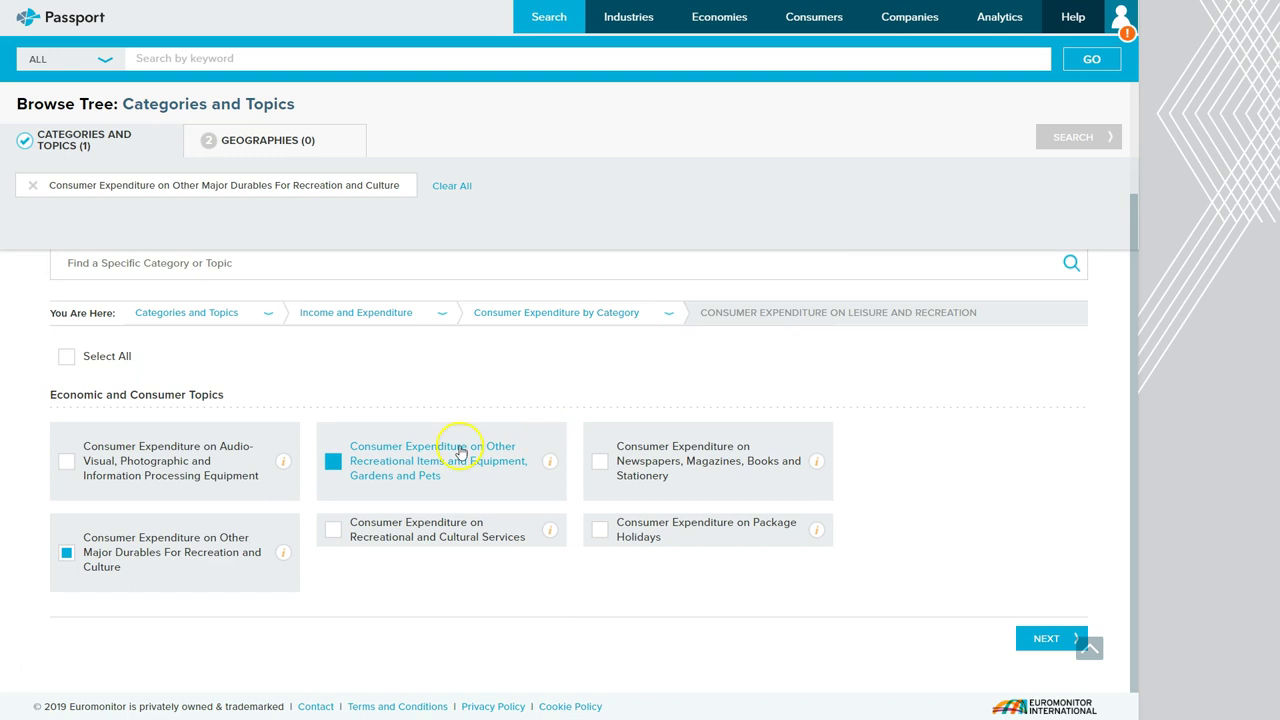
# Continue to the geographies and select World plus Western Europe with all of its countries
pyautogui.click(1040, 640)
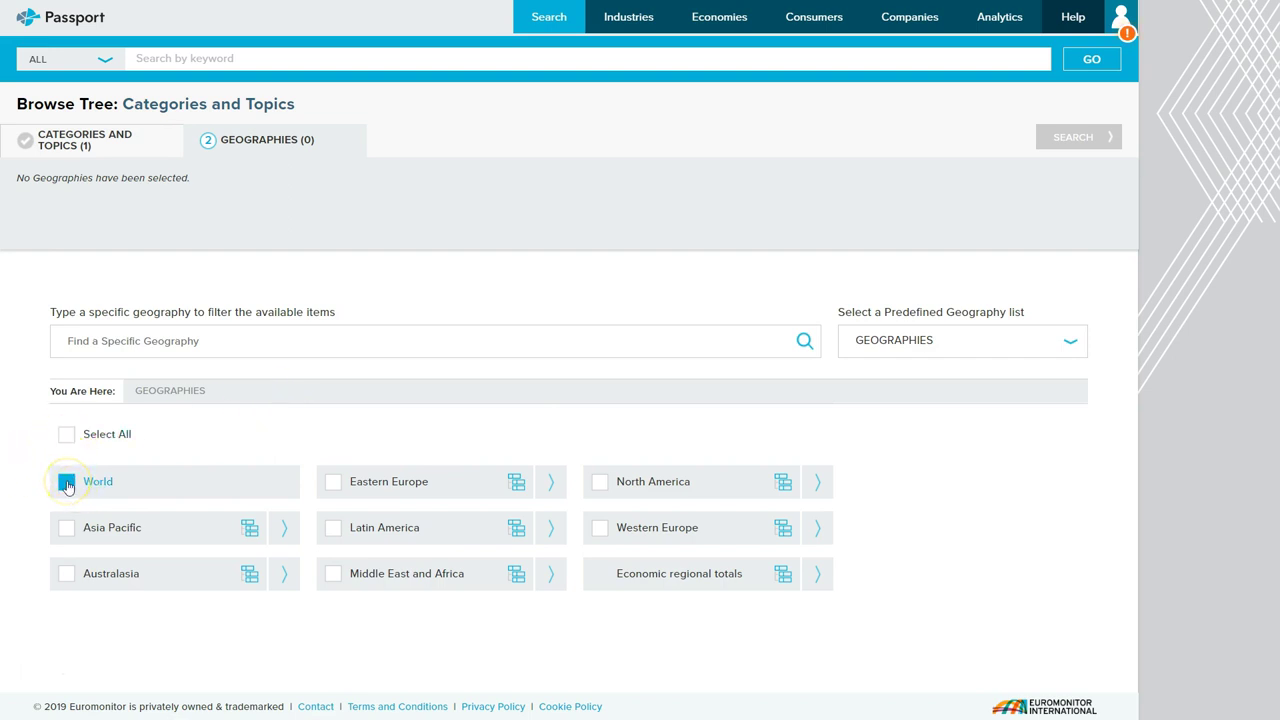
pyautogui.click(67, 486)
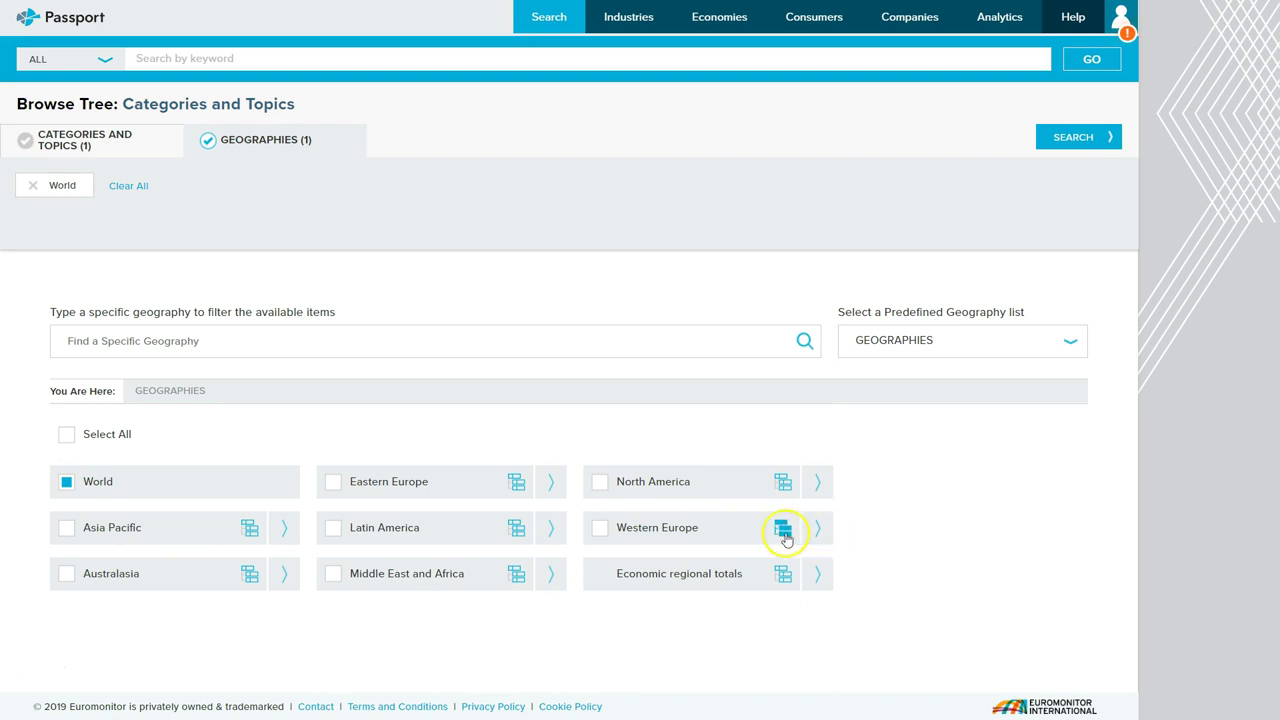
pyautogui.click(819, 530)
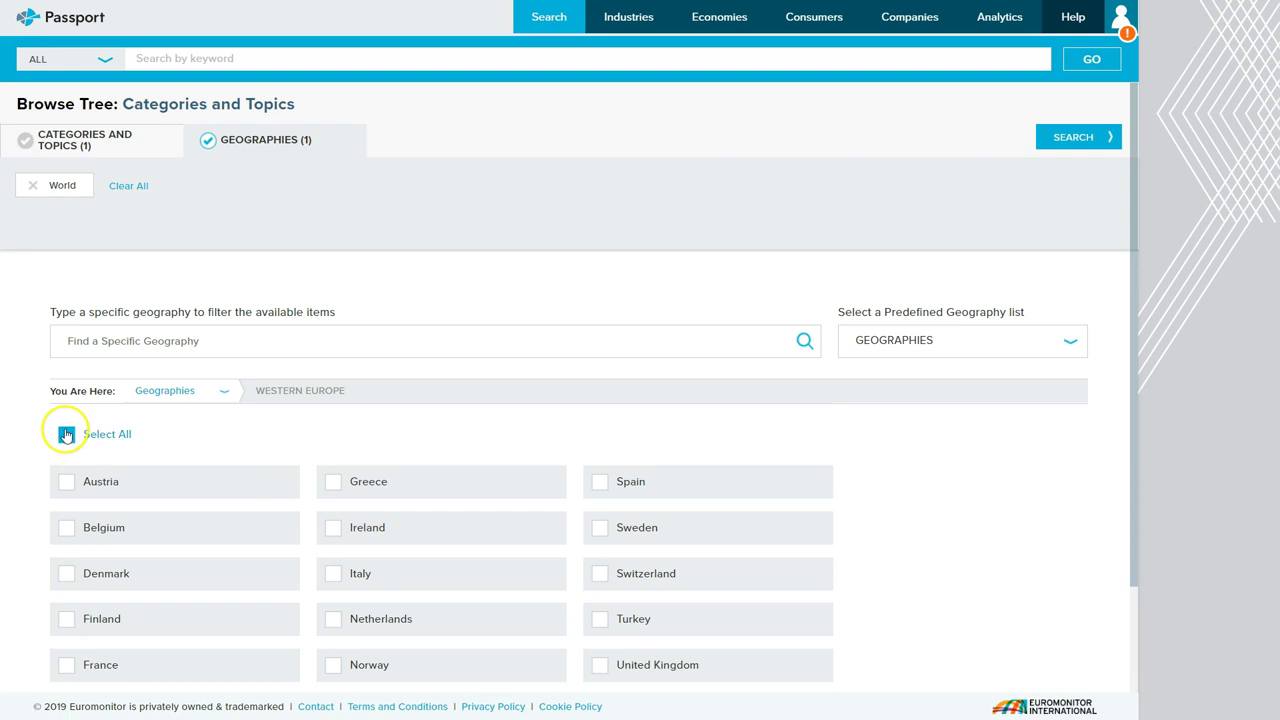
pyautogui.click(163, 390)
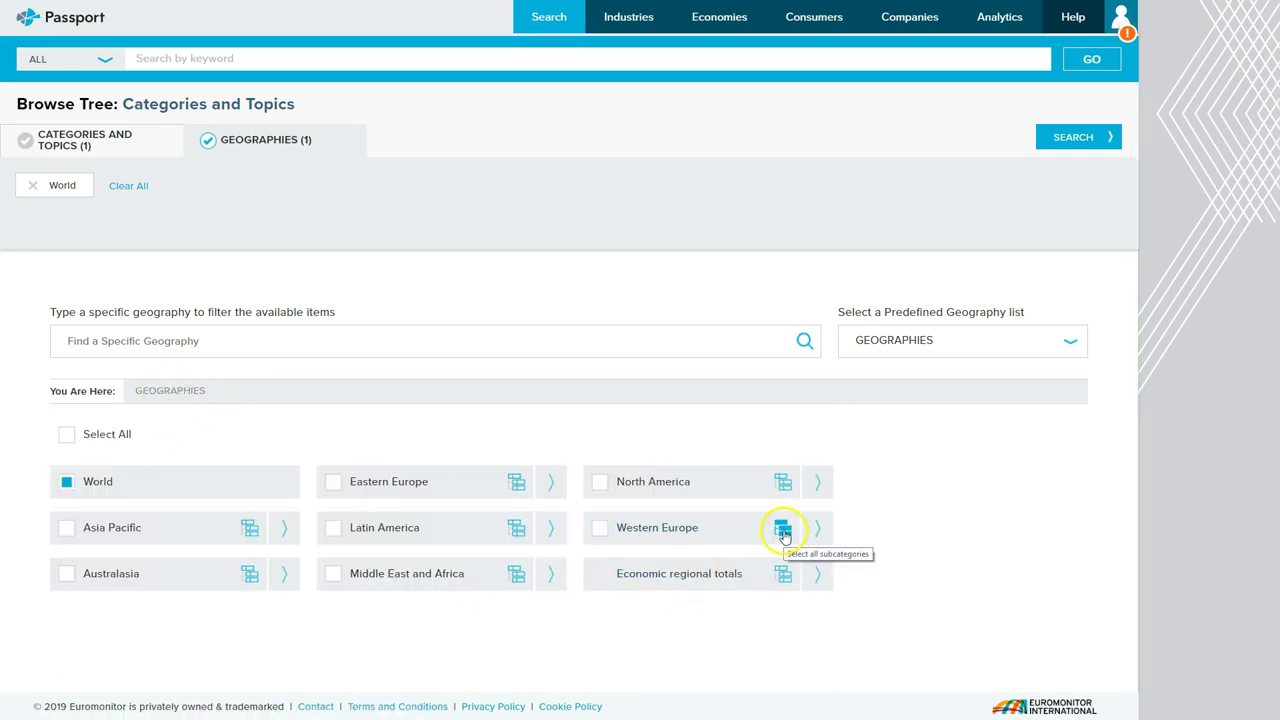
pyautogui.click(783, 530)
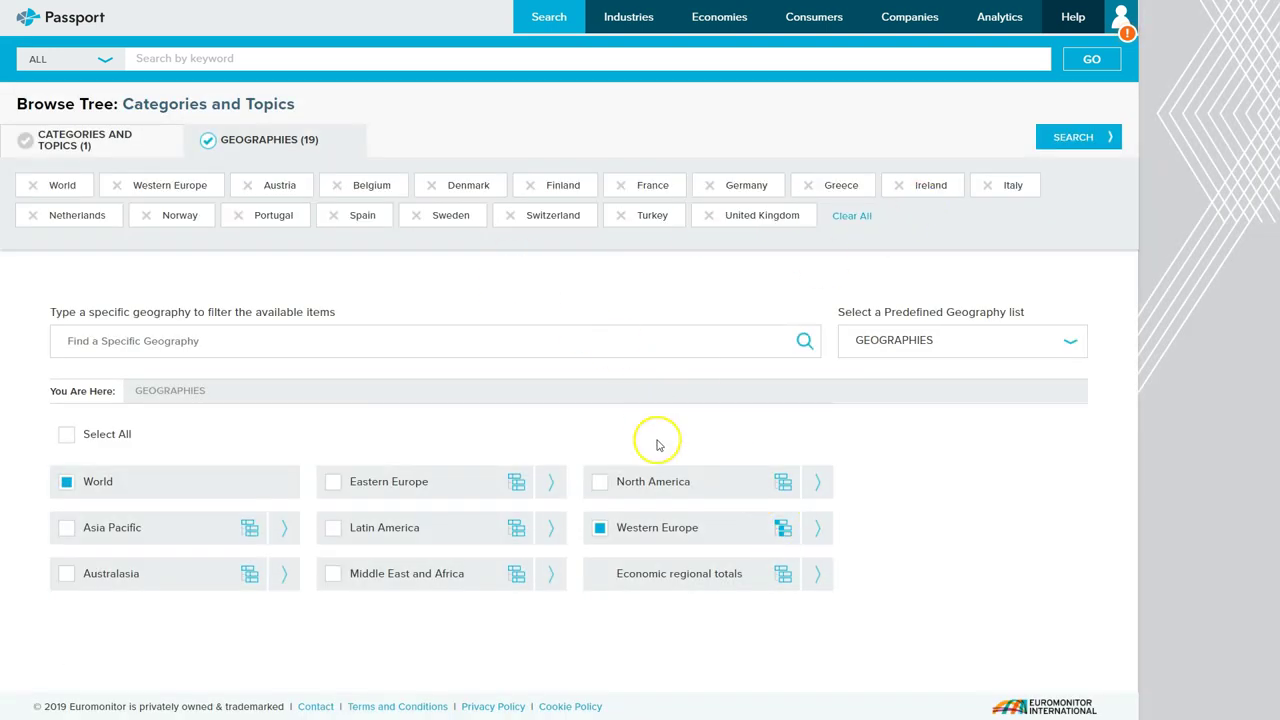
# Run the search with the chosen topic and geographies and open the United Kingdom's annual statistics
pyautogui.click(1077, 140)
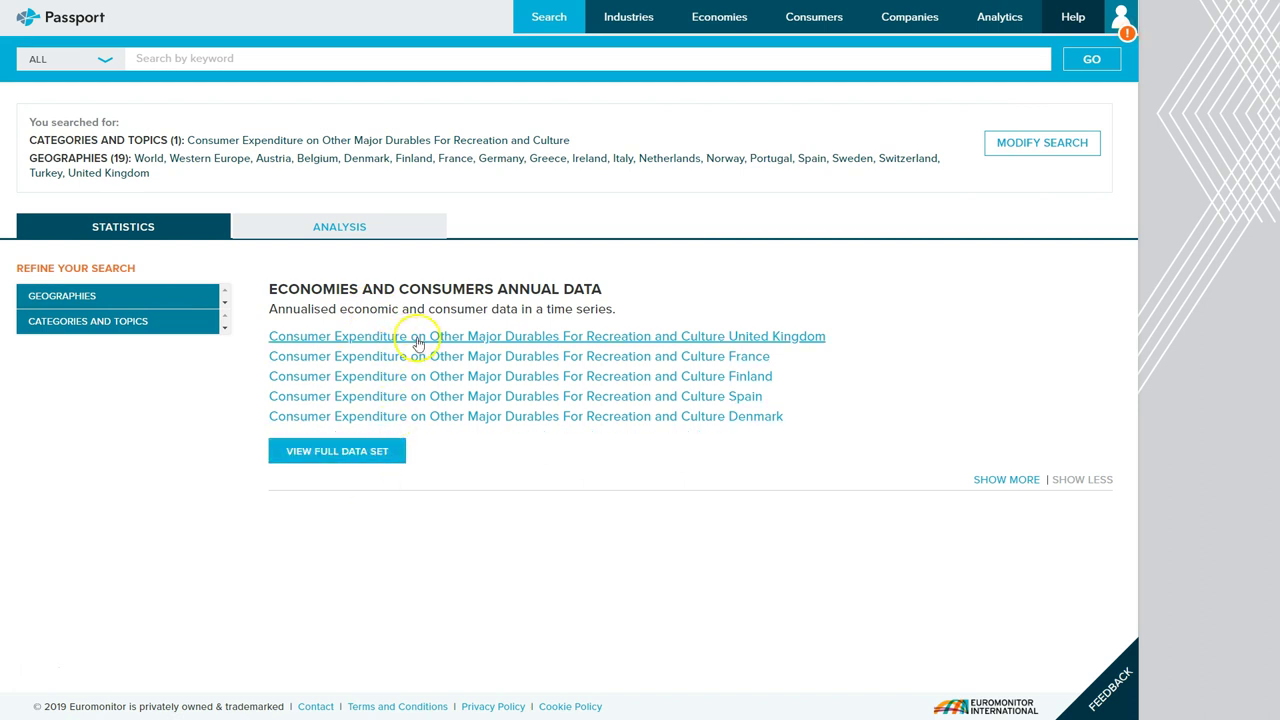
pyautogui.click(511, 379)
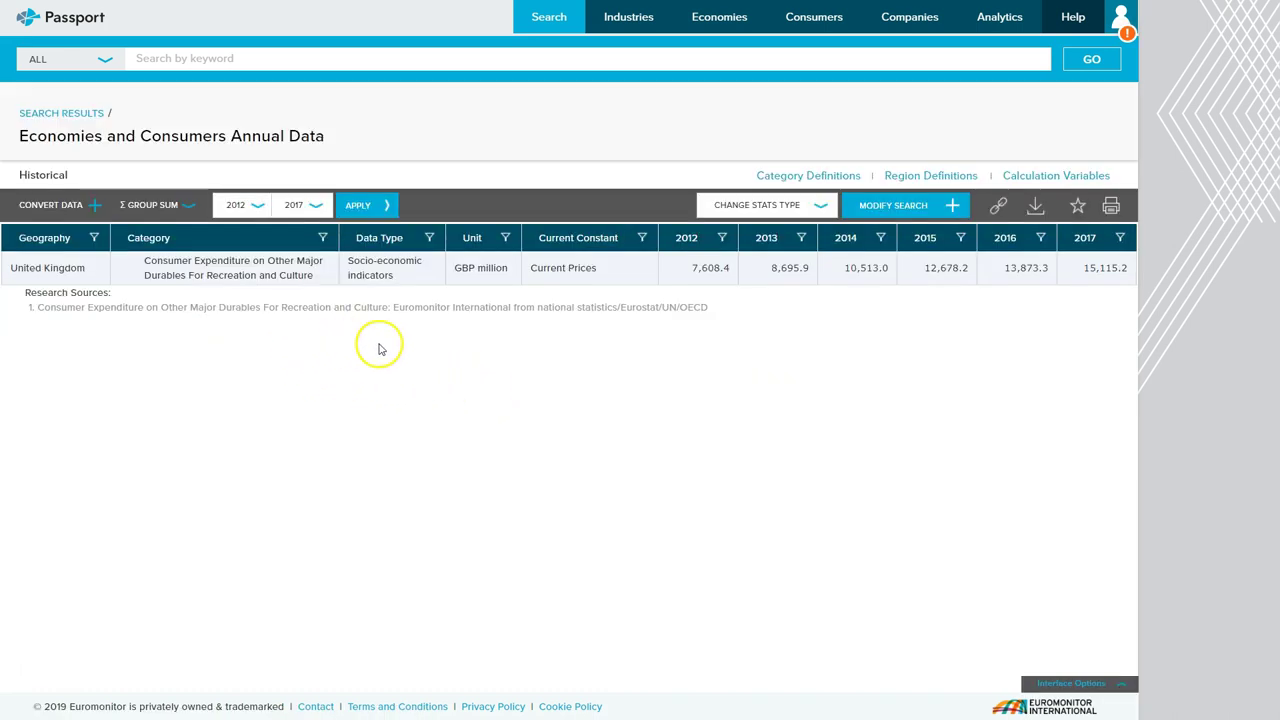
# Search for "consumer expenditure on other" and open the Other Major Durables For Recreation and Culture statistics in all countries
pyautogui.click(168, 58)
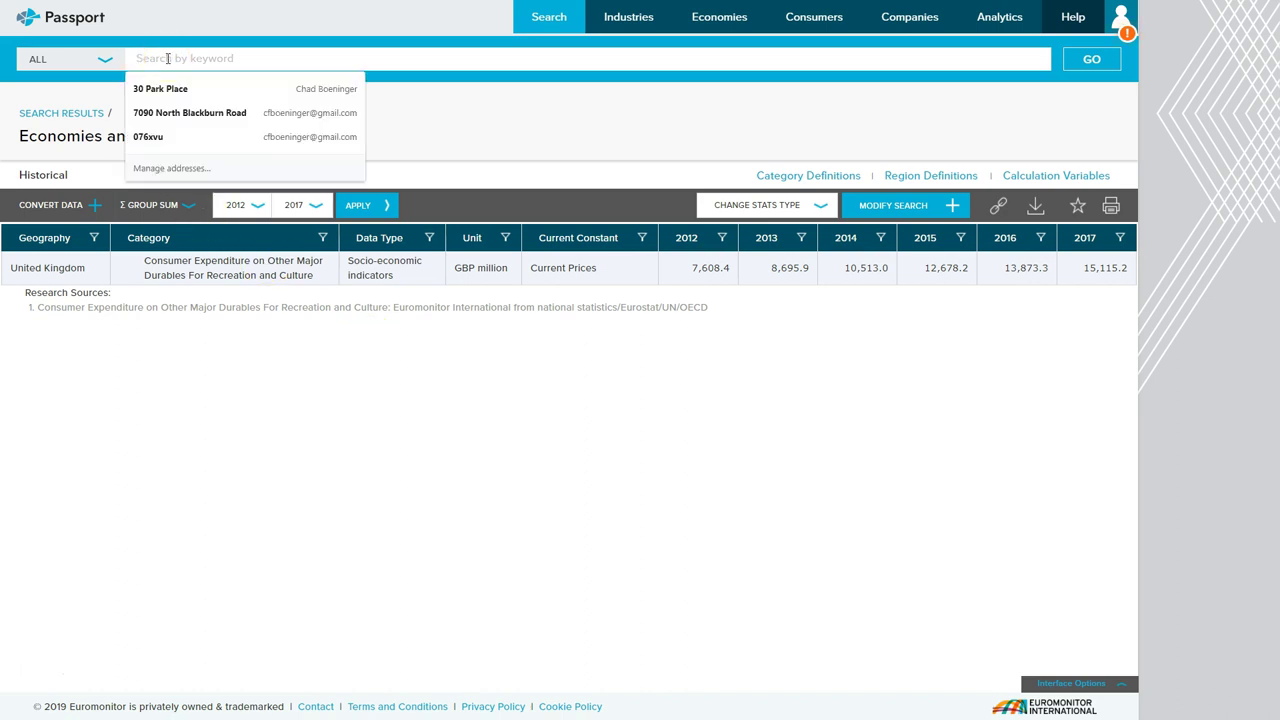
pyautogui.write('con')
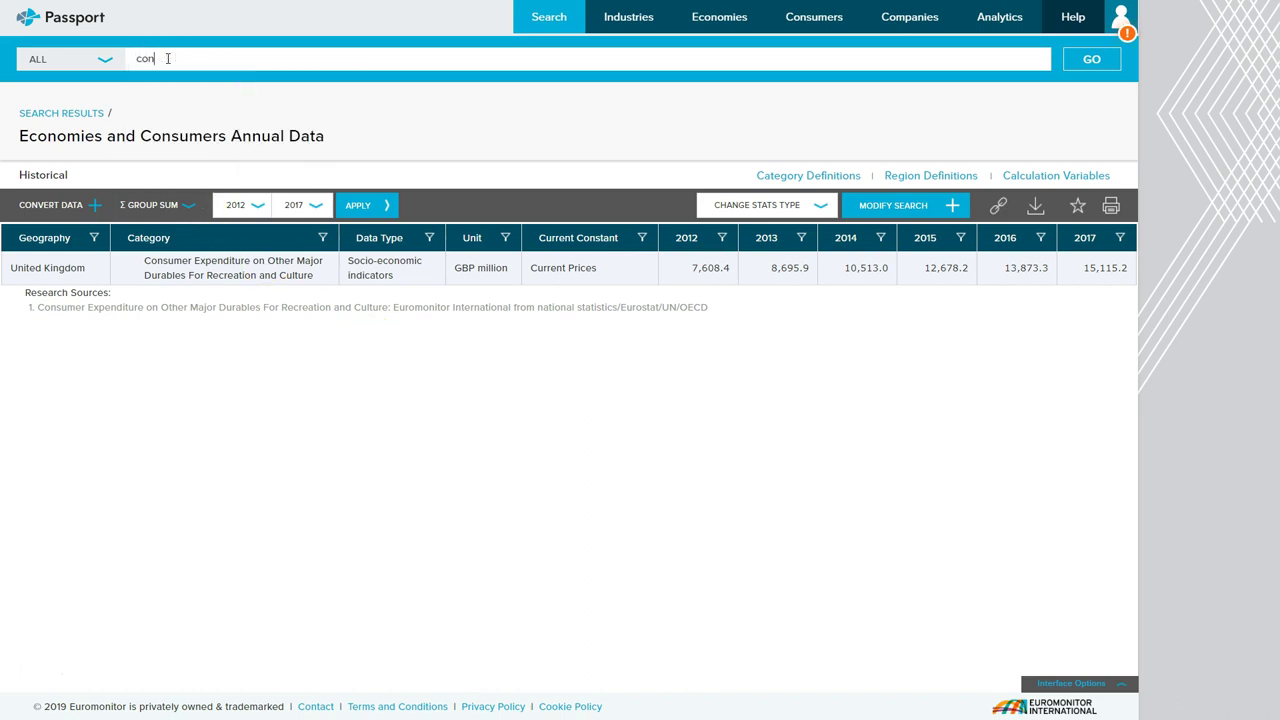
pyautogui.write('sumer exp')
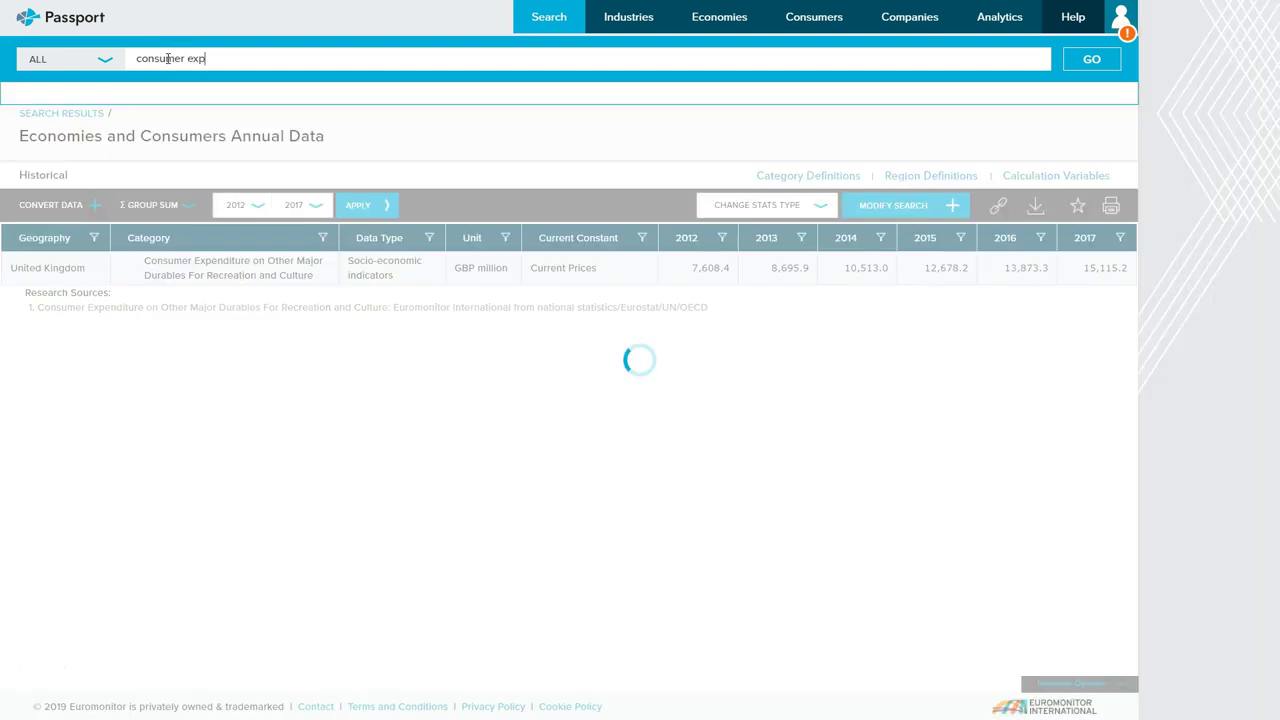
pyautogui.write('enditure on other')
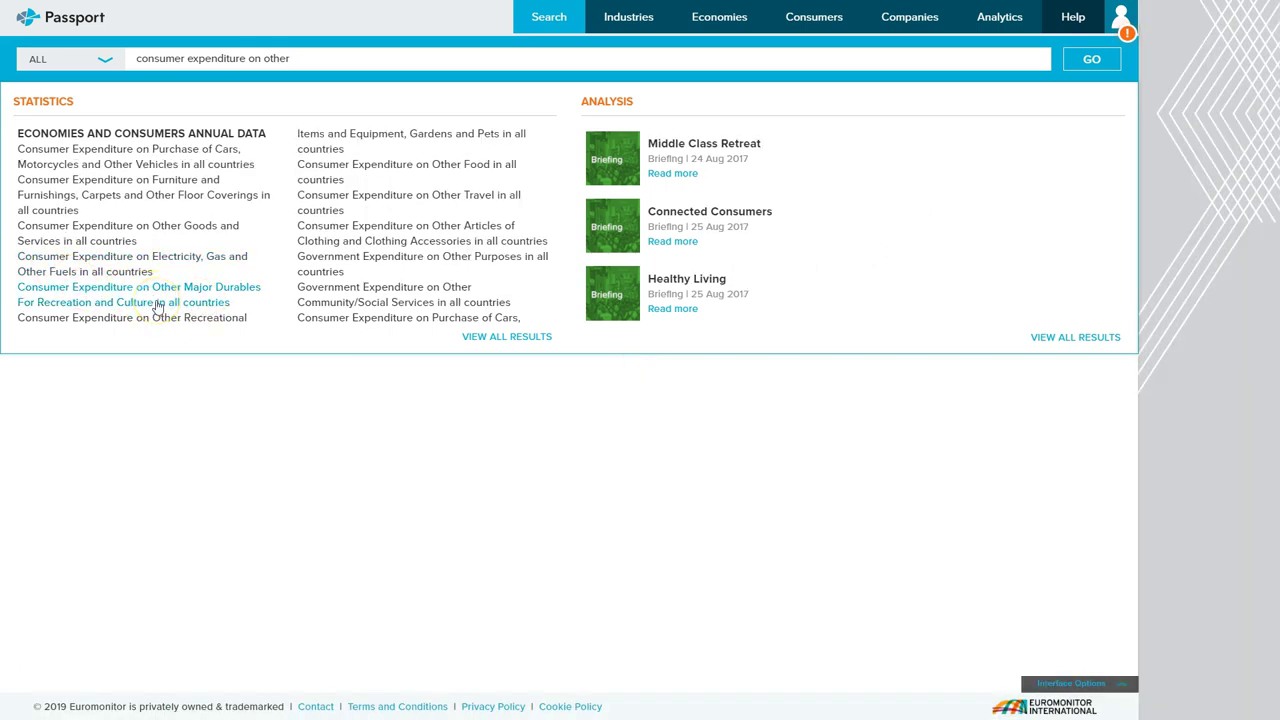
pyautogui.click(172, 305)
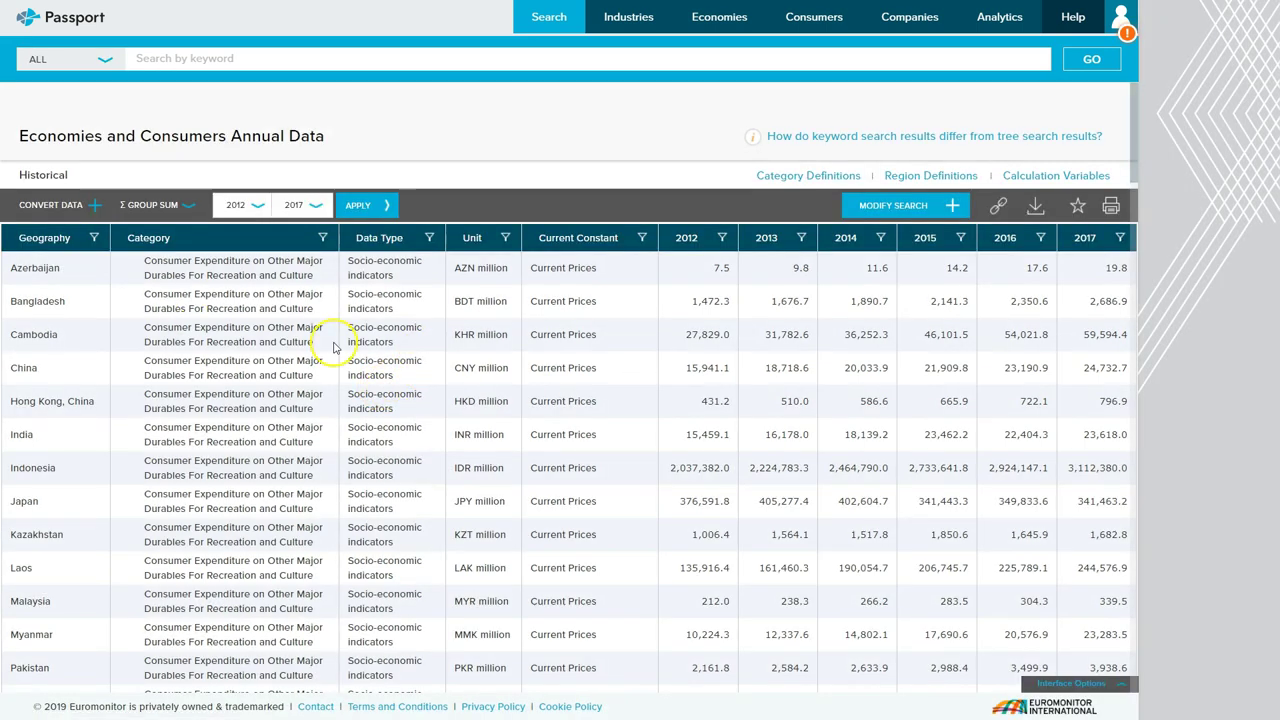
# Look through the all-countries table and choose USD (fixed ex rates) as its conversion currency
pyautogui.scroll(-1, 232, 355)
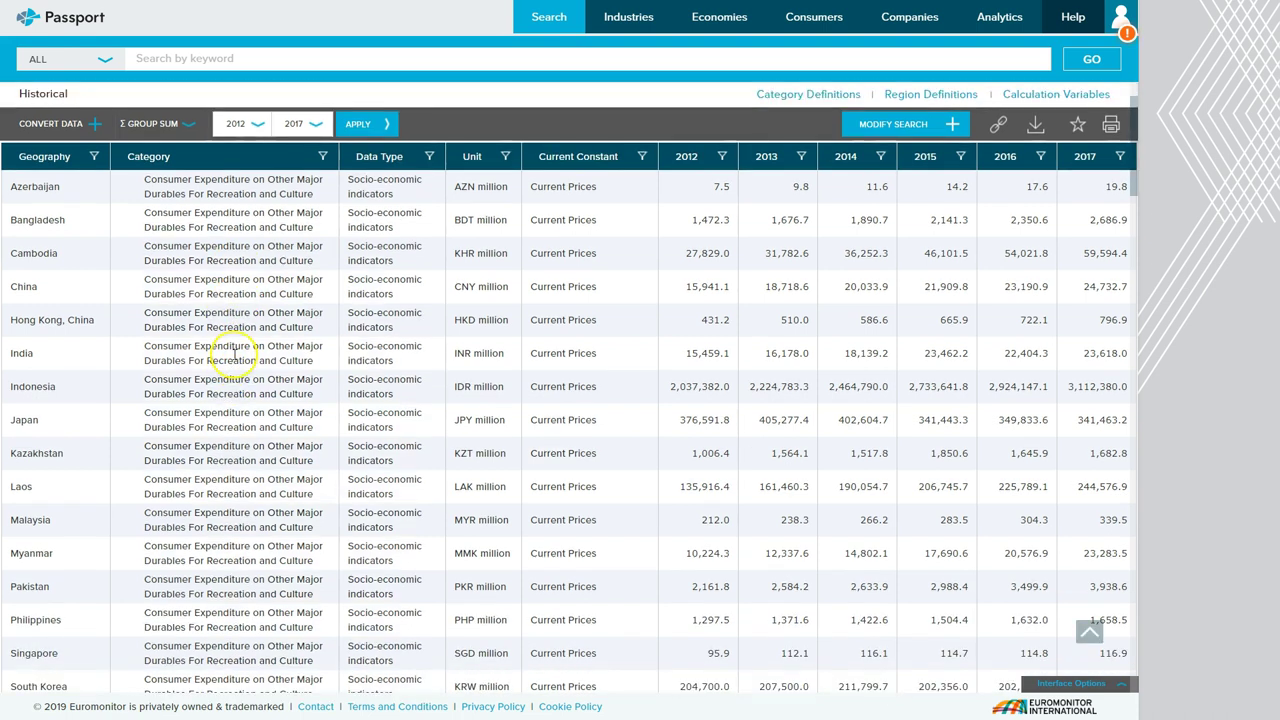
pyautogui.scroll(-2, 234, 355)
pyautogui.scroll(3, 234, 355)
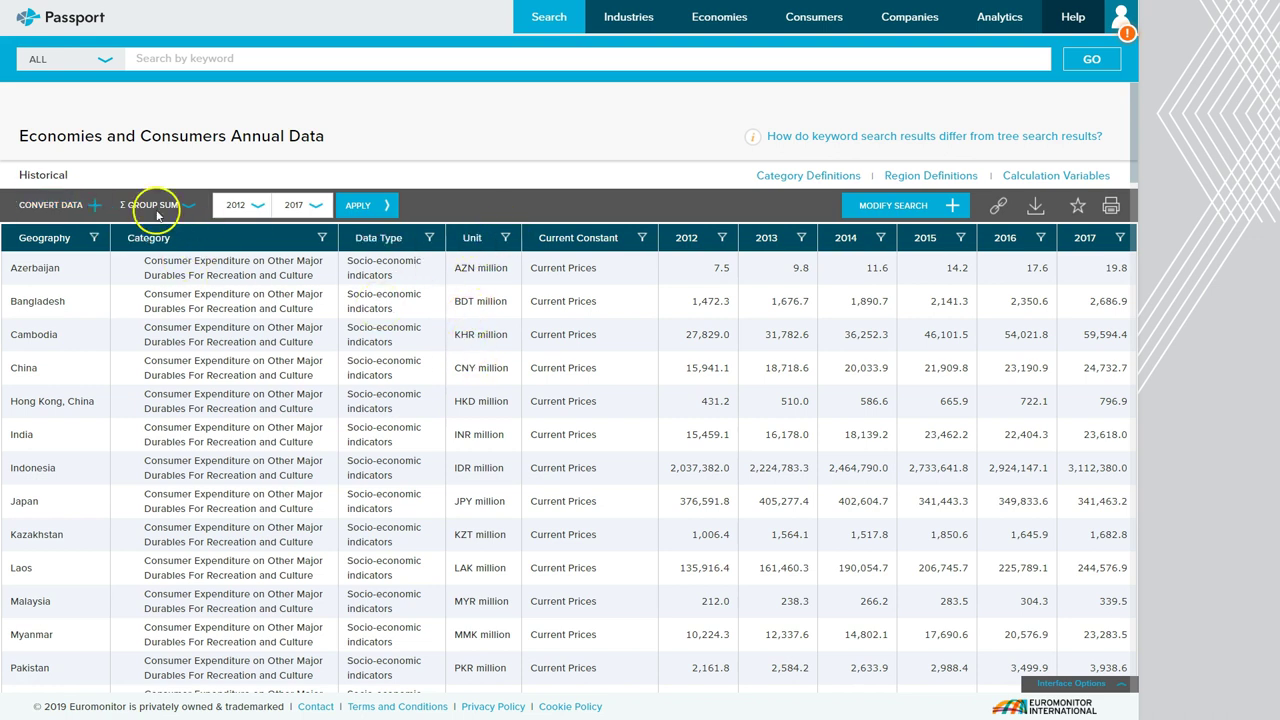
pyautogui.click(93, 204)
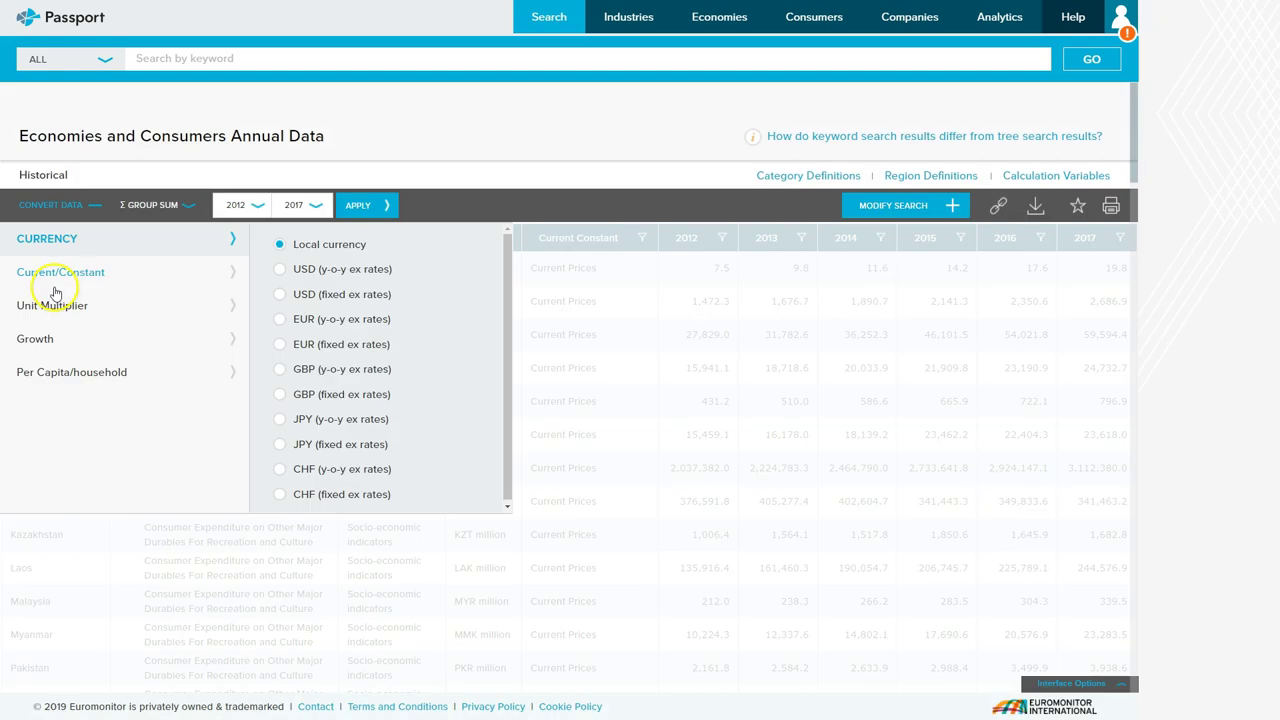
pyautogui.click(280, 296)
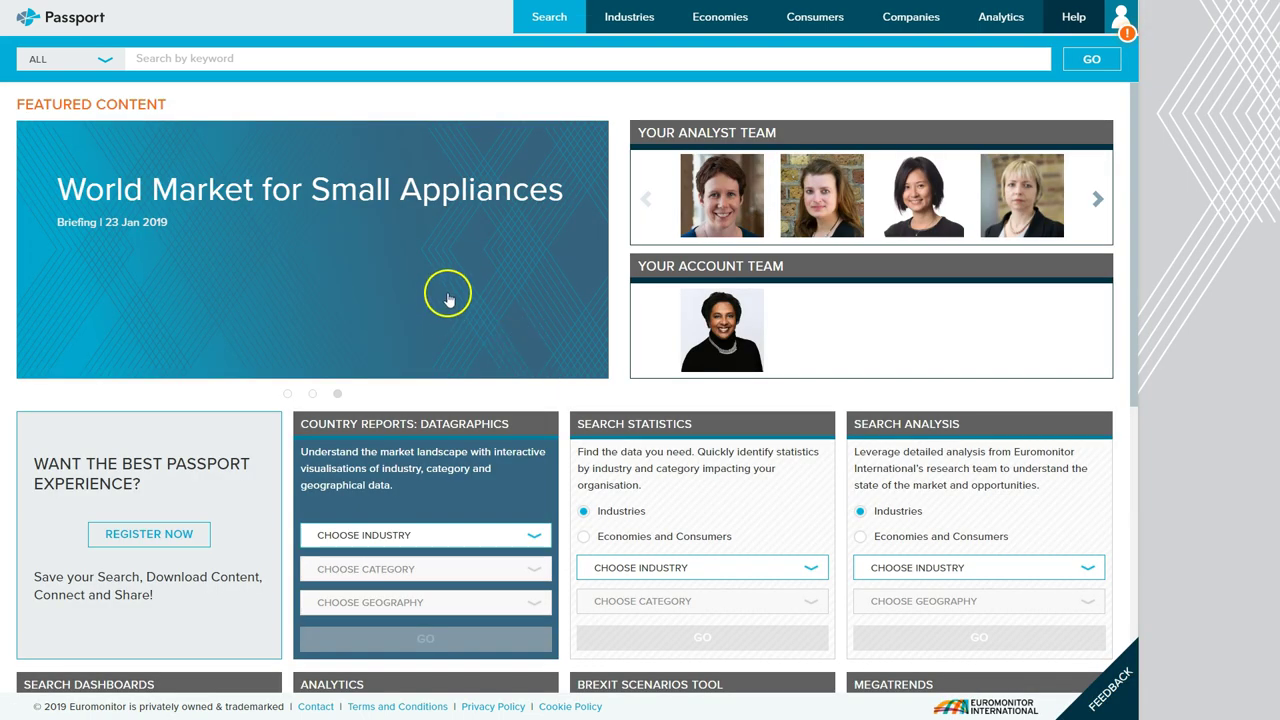
# From the home page's dashboard search, open the Income and Expenditure dashboard for Consumers
pyautogui.scroll(-2, 449, 292)
pyautogui.scroll(-2, 451, 287)
pyautogui.scroll(-1, 455, 283)
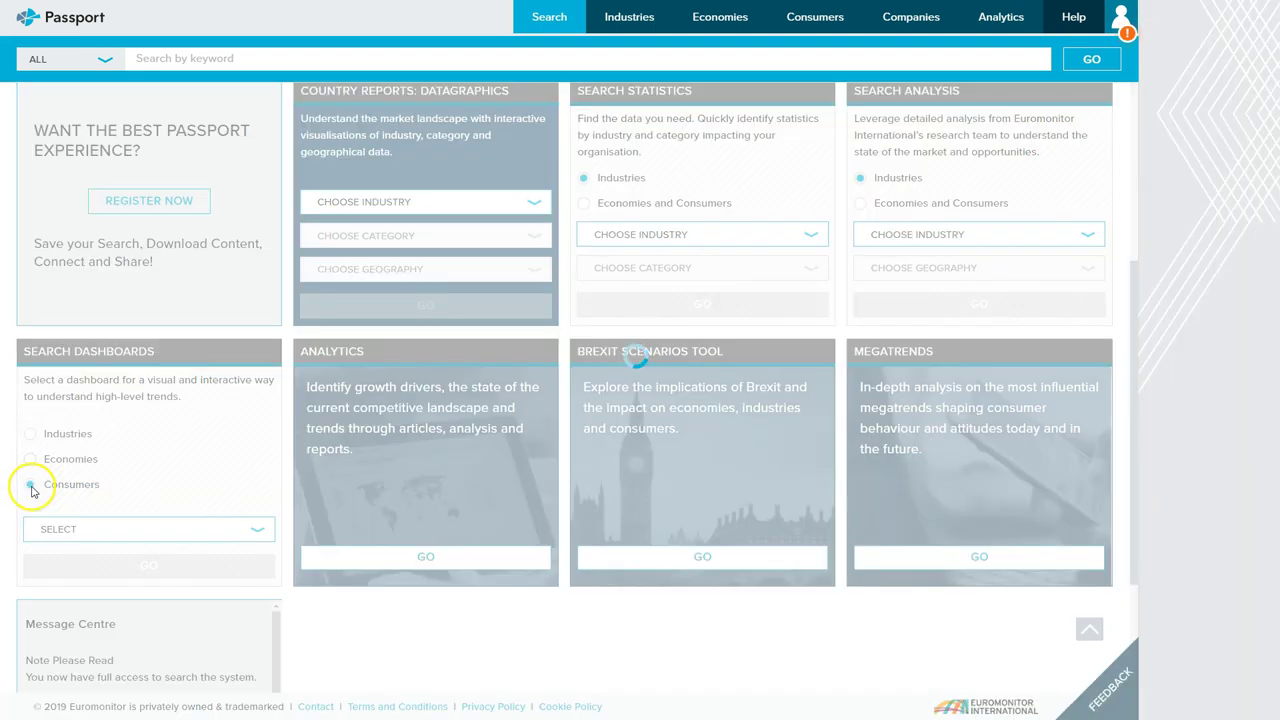
pyautogui.click(31, 488)
pyautogui.click(173, 537)
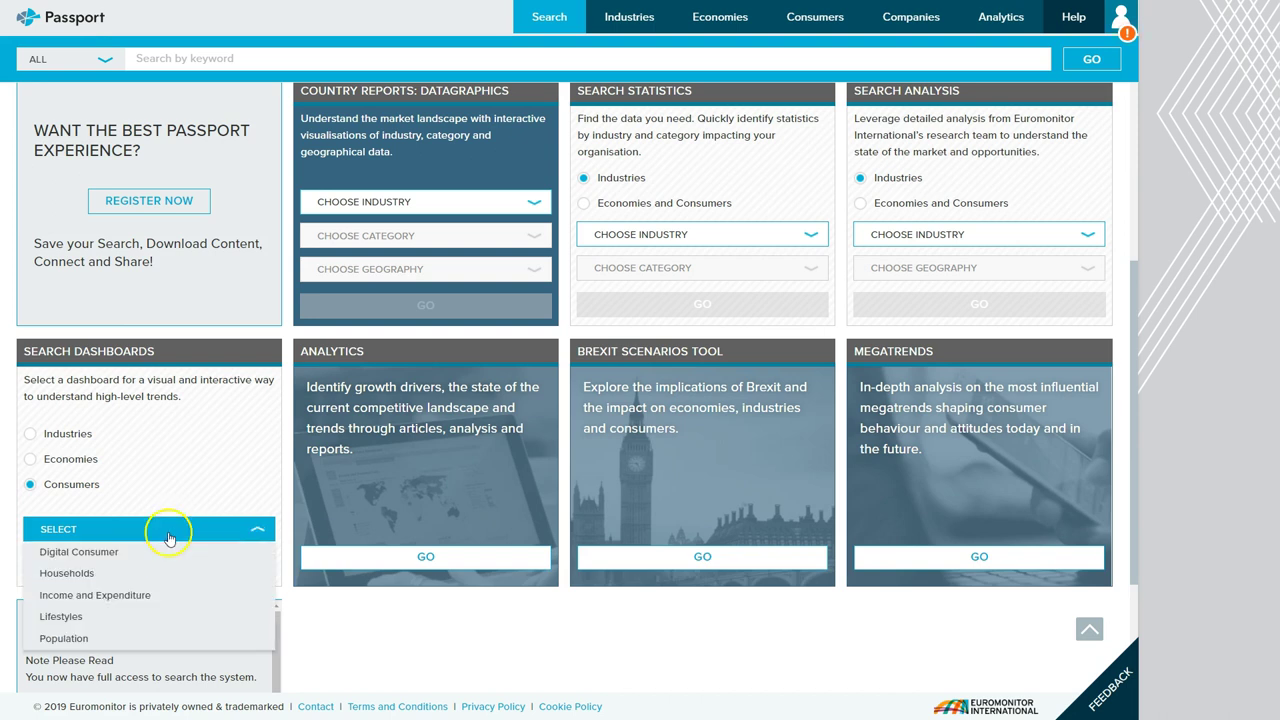
pyautogui.click(119, 596)
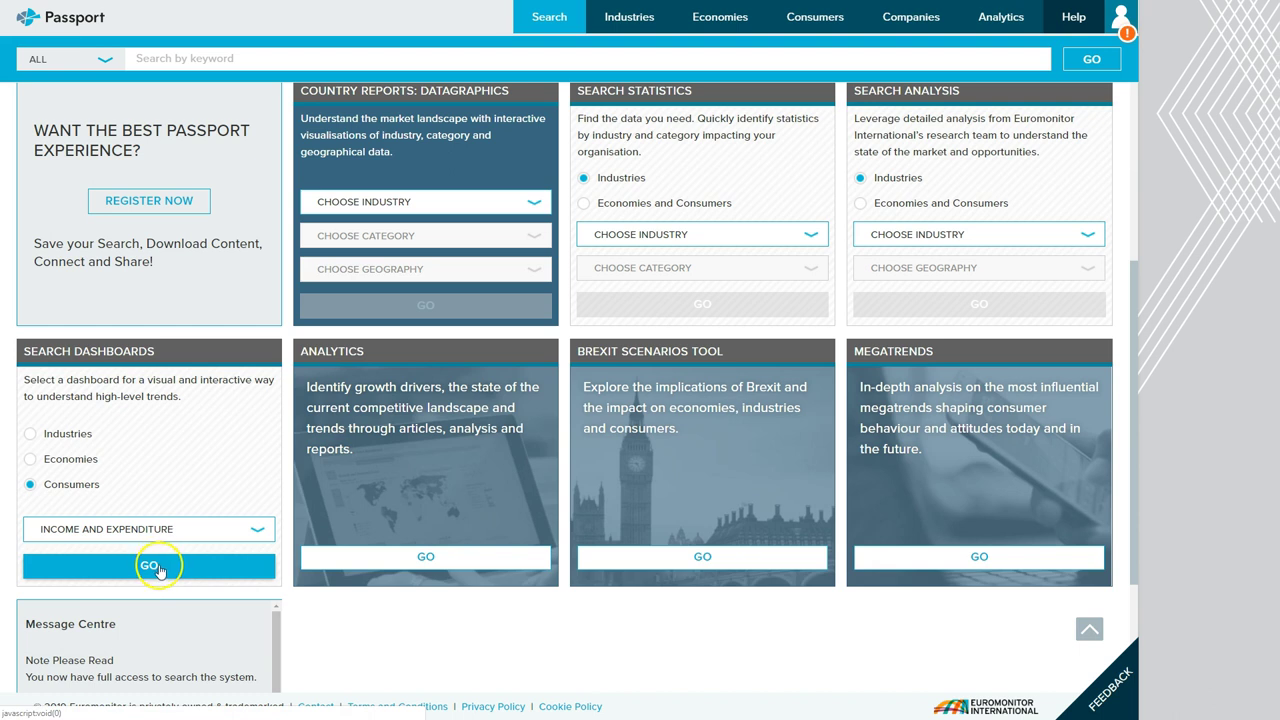
pyautogui.click(151, 561)
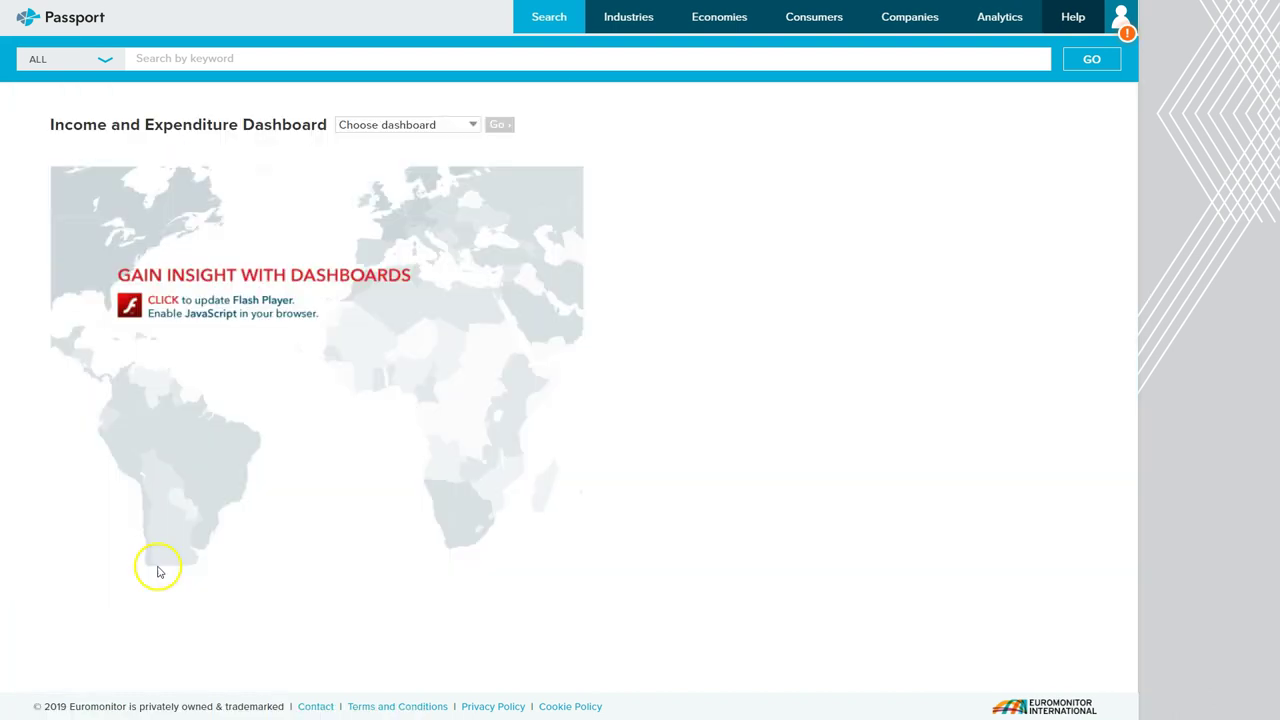
# Allow Flash to run for the dashboard and confirm the form resubmission to reload the page
pyautogui.click(340, 306)
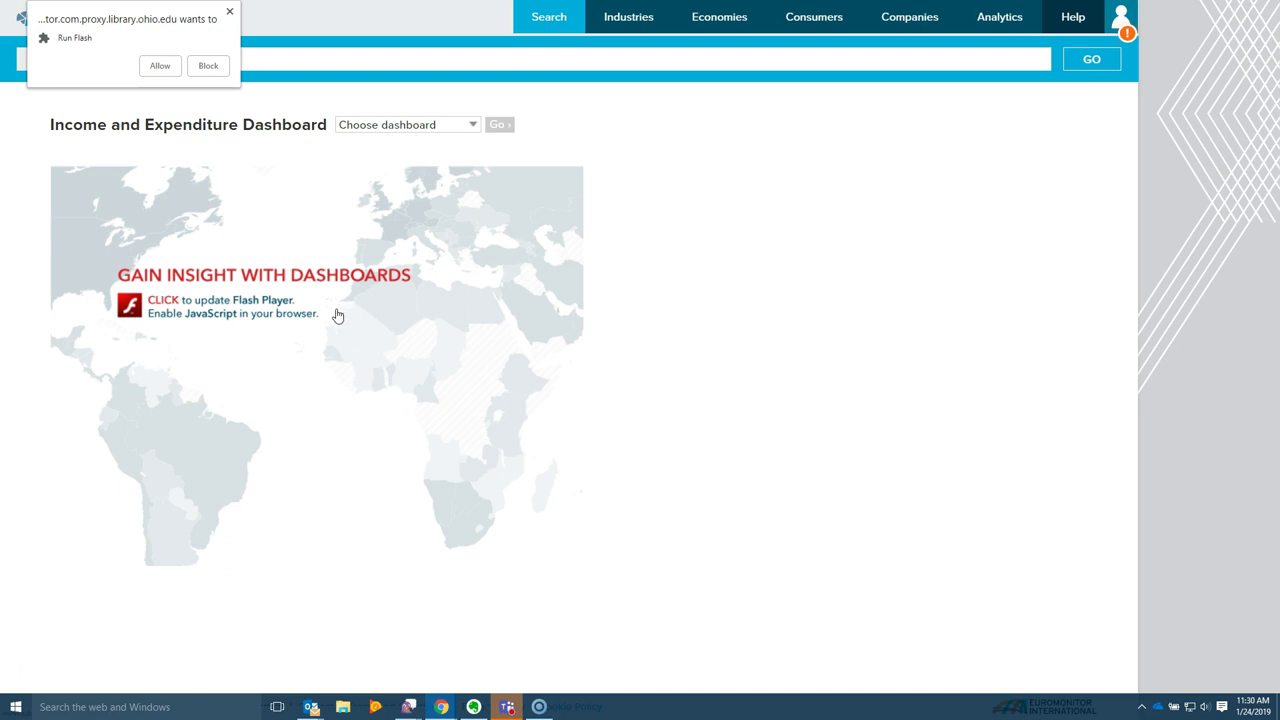
pyautogui.click(160, 68)
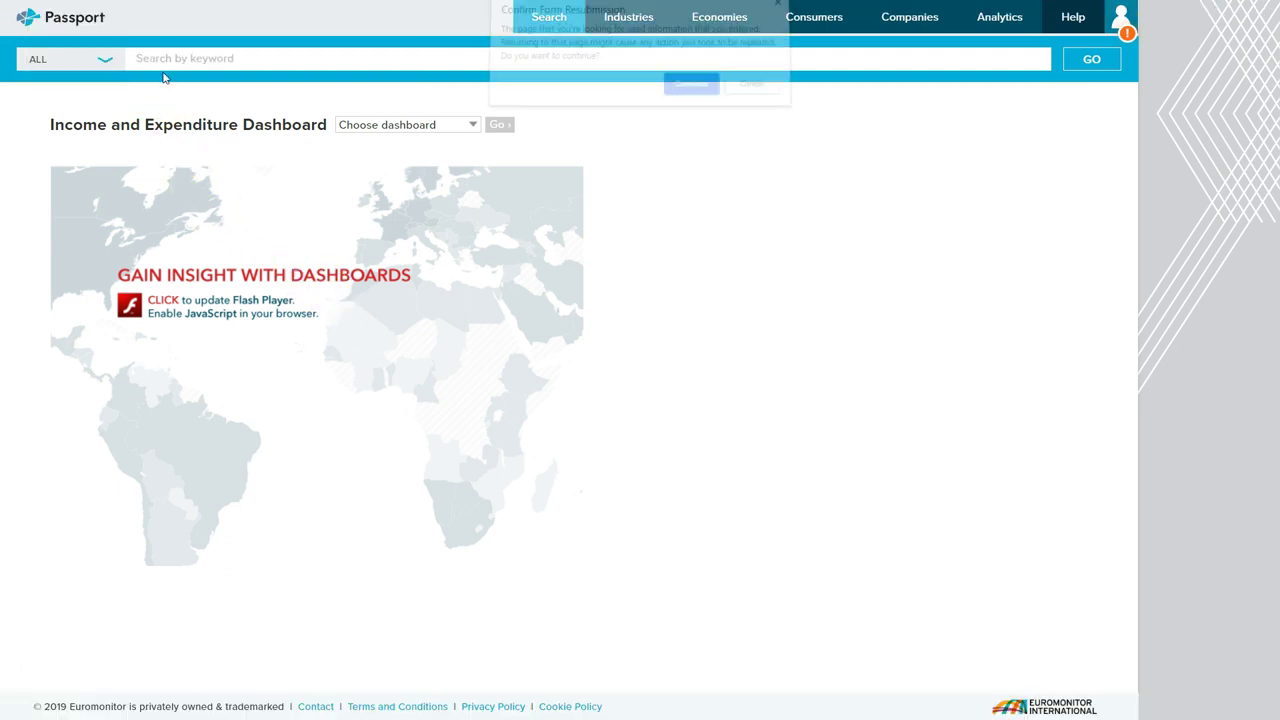
pyautogui.click(689, 90)
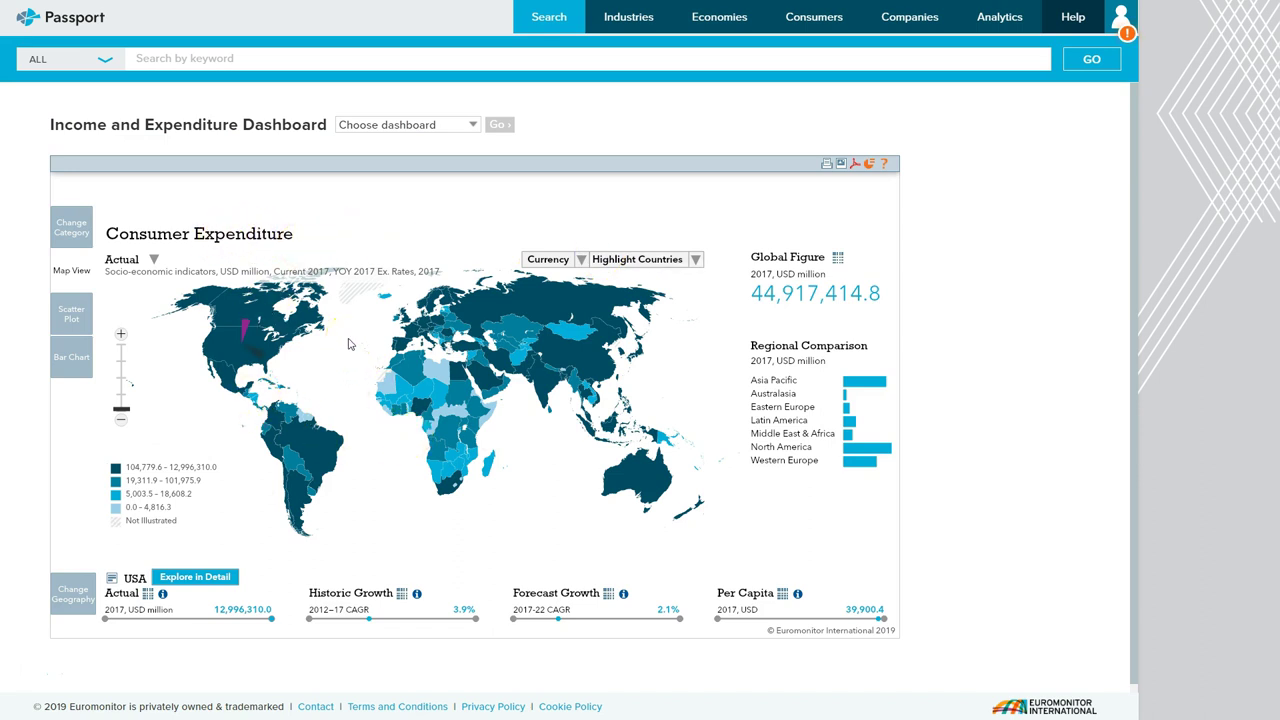
# Change the dashboard category to Consumer Expenditure on Other Major Durables For Recreation and Culture, under Leisure and Recreation
pyautogui.click(68, 228)
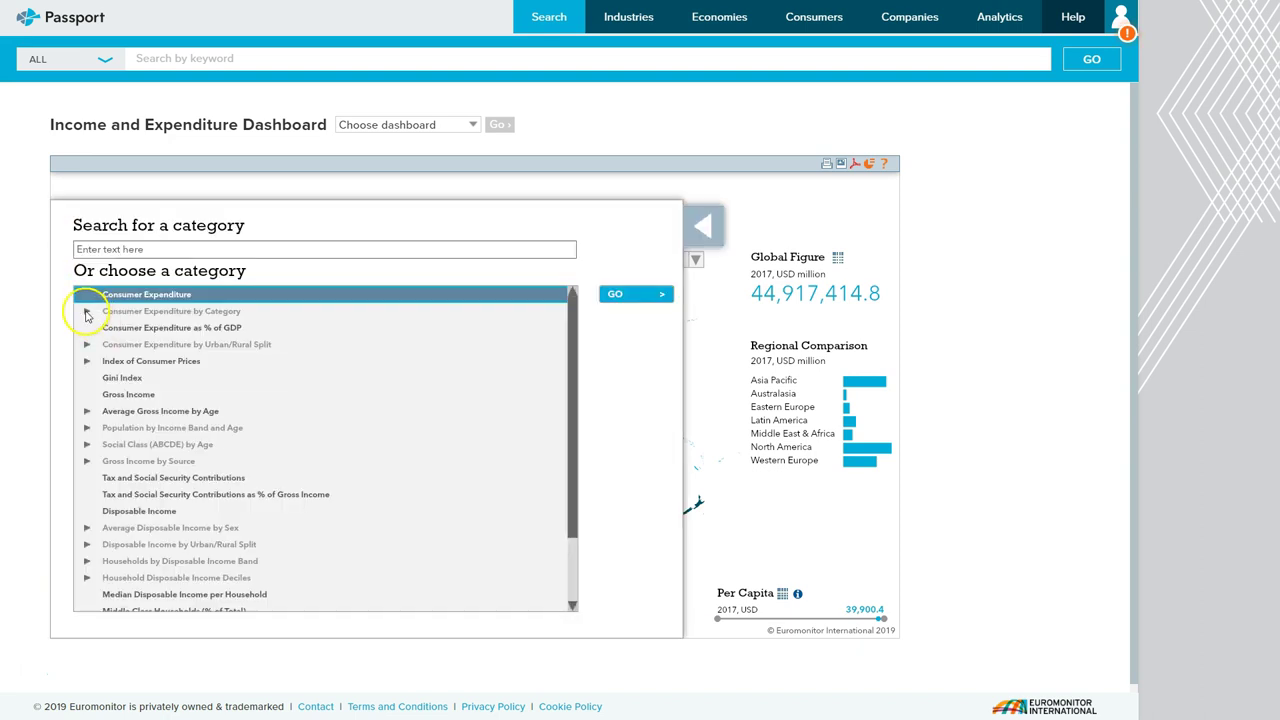
pyautogui.click(86, 311)
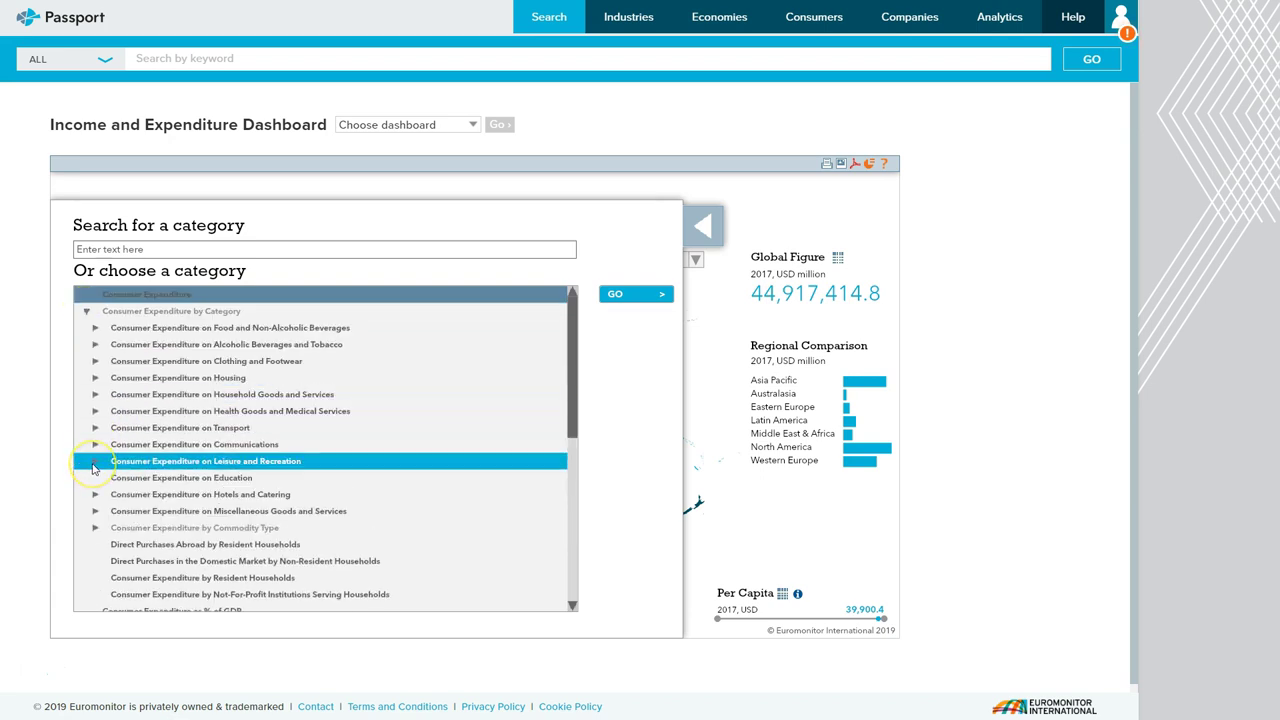
pyautogui.click(93, 464)
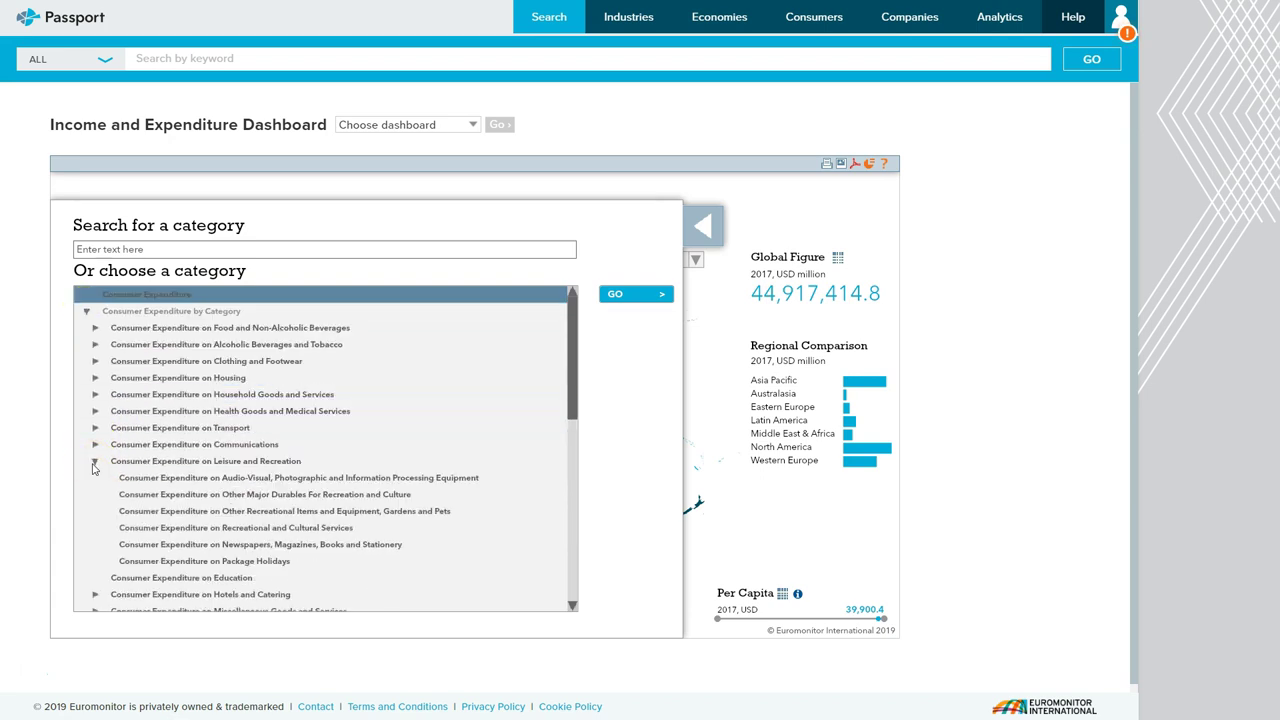
pyautogui.click(261, 499)
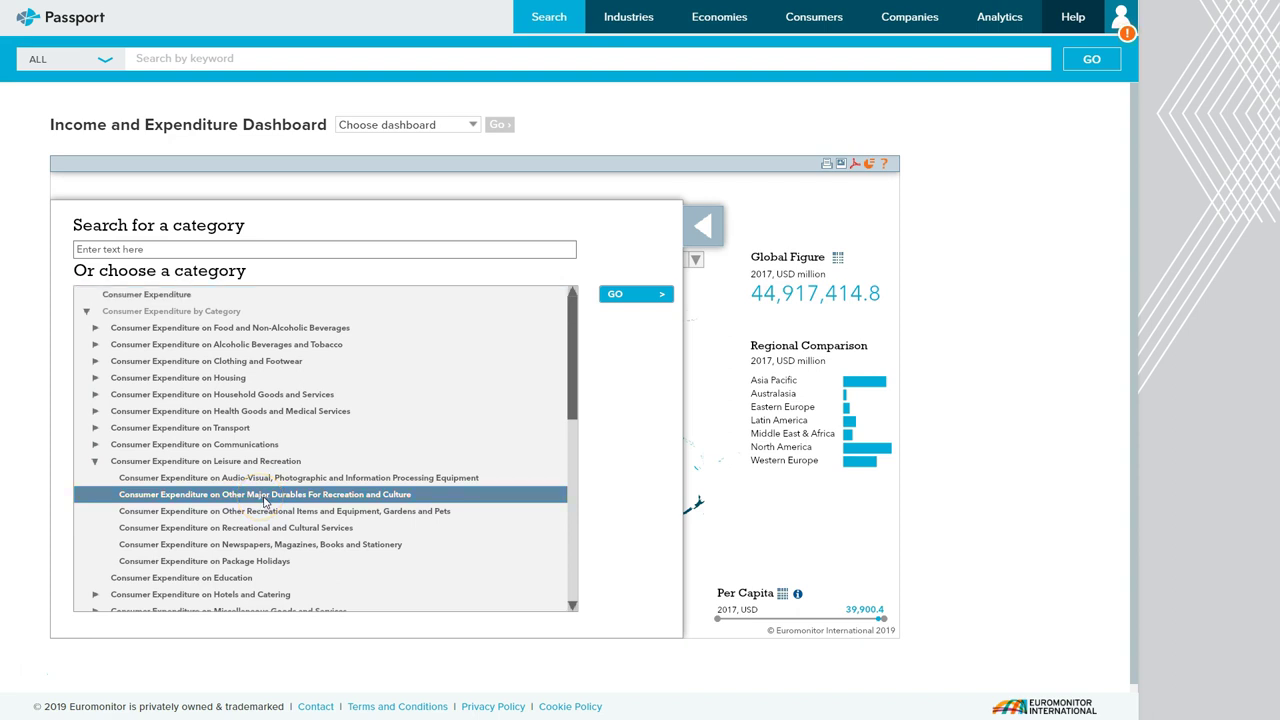
pyautogui.click(641, 295)
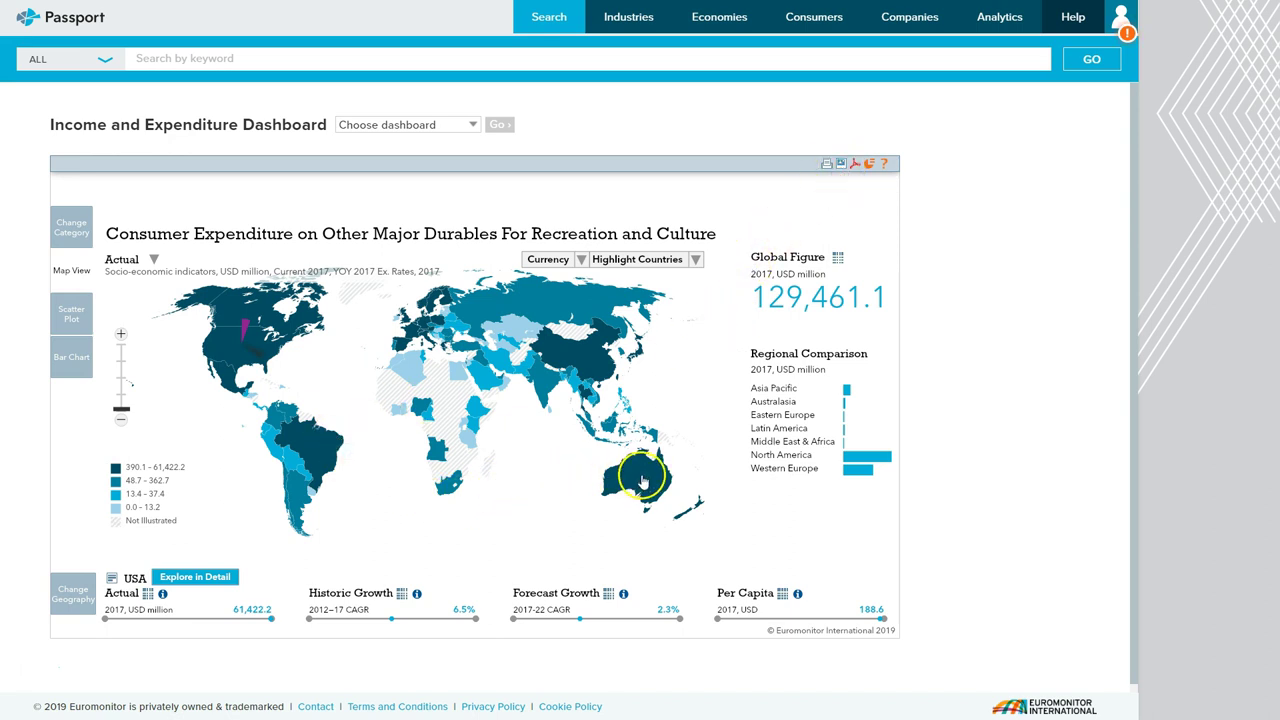
# Select Australia on the map, explore its detailed statistics and growth comparison, and close the detail window
pyautogui.moveTo(645, 481)
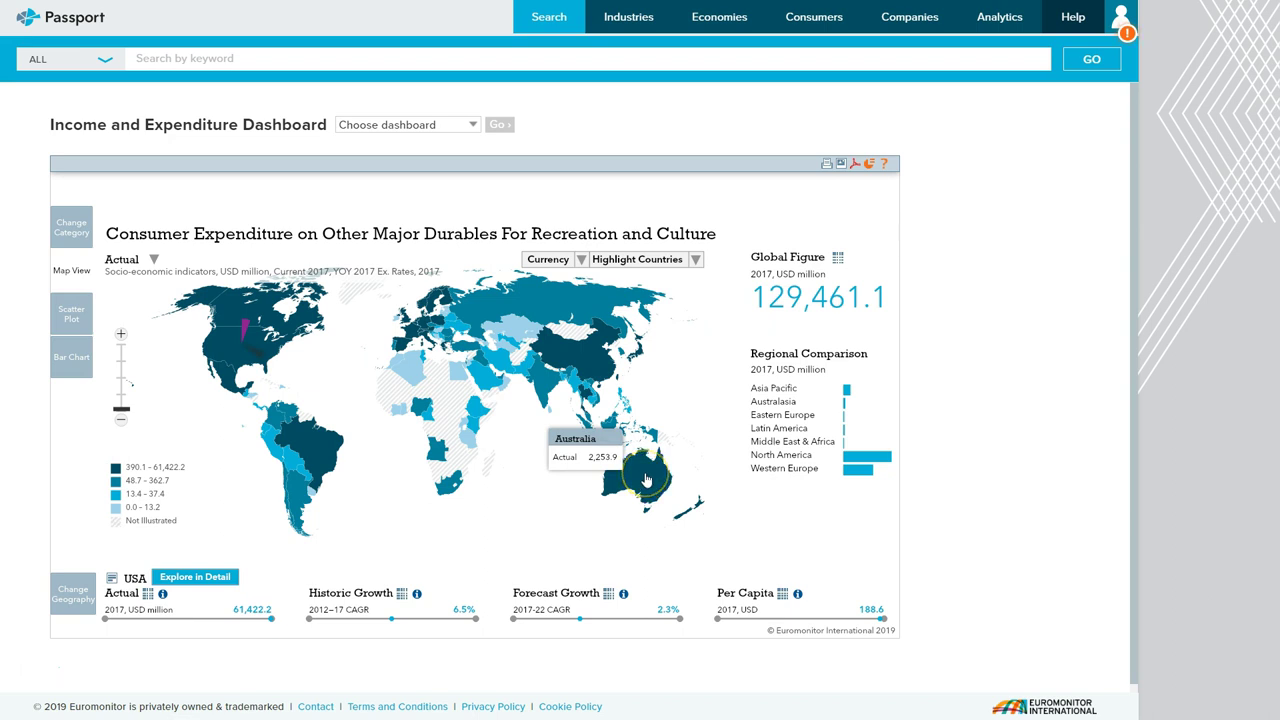
pyautogui.click(645, 481)
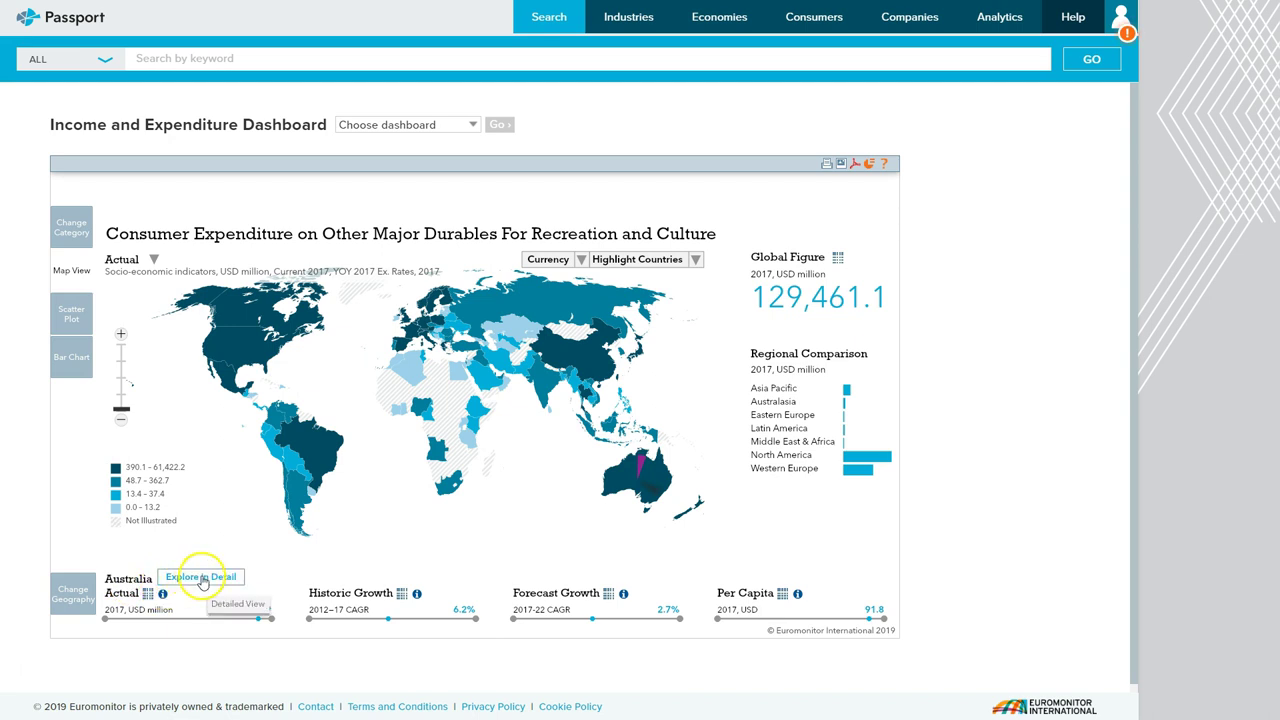
pyautogui.click(204, 580)
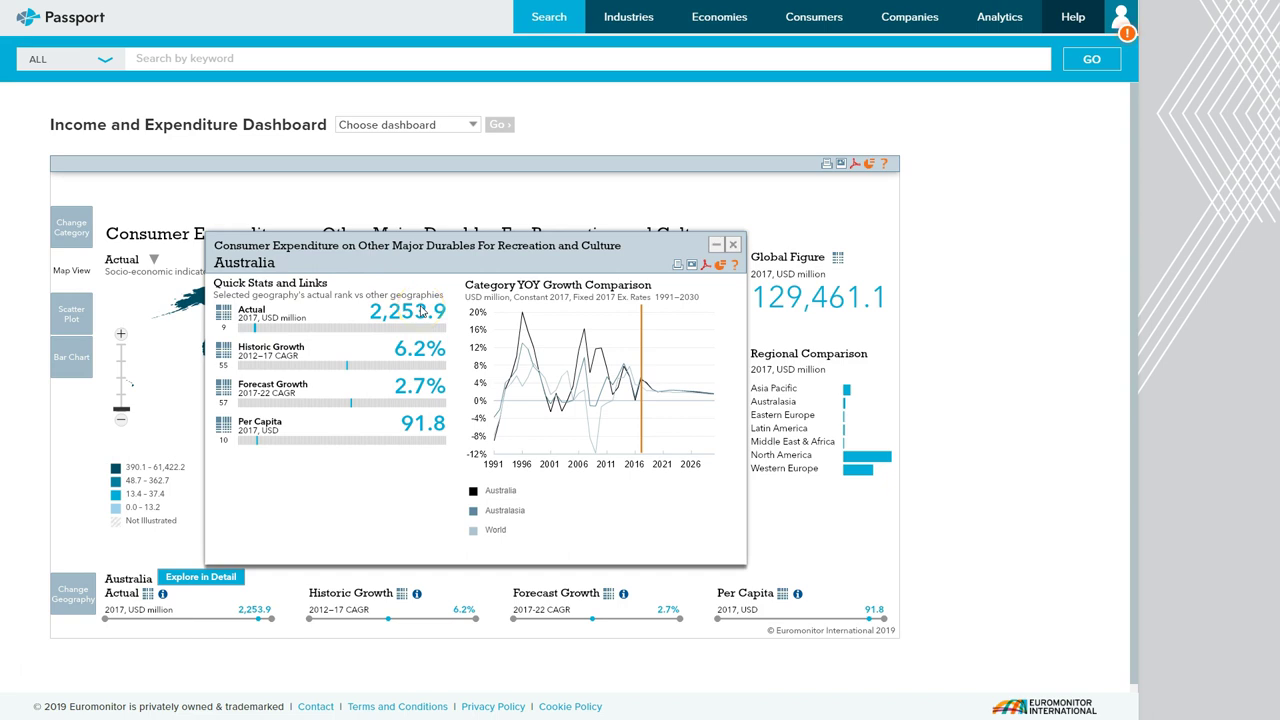
pyautogui.click(733, 247)
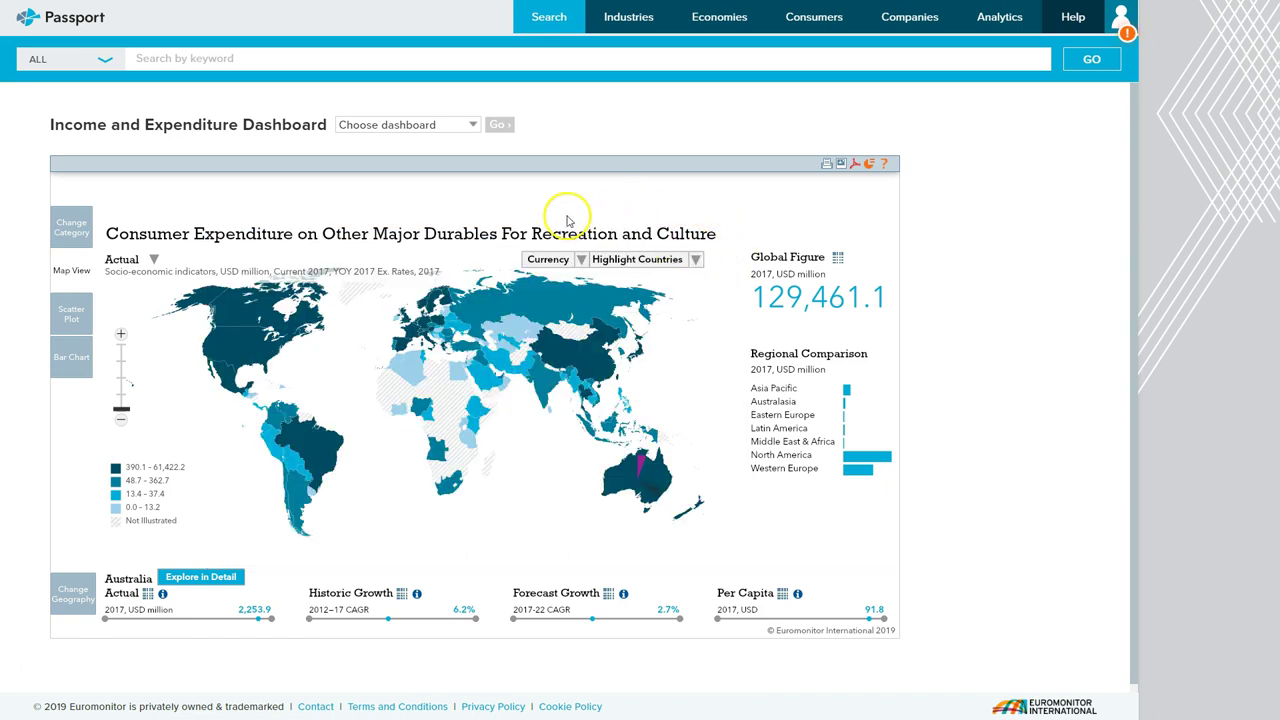